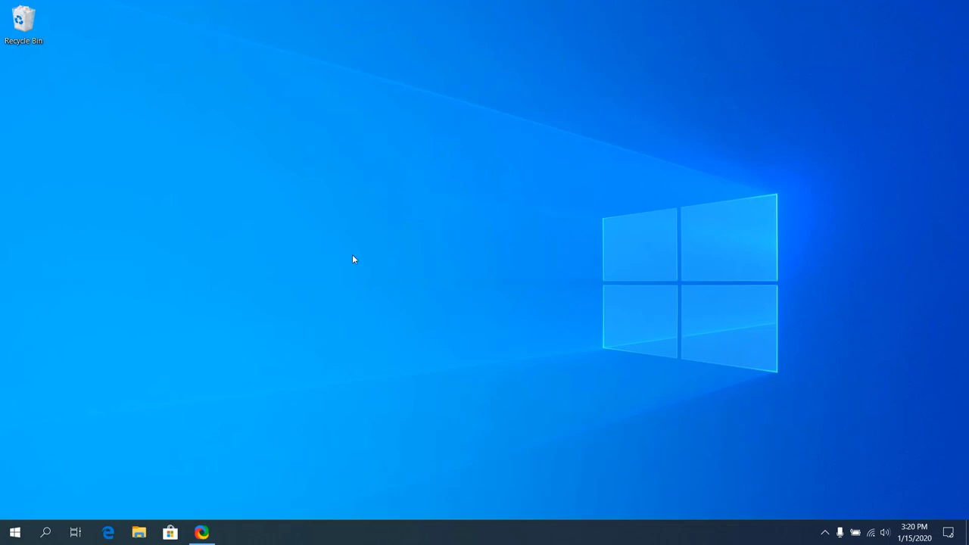
Step: Open Power Options by searching Control Panel for 'power'
key("super")
type("con")
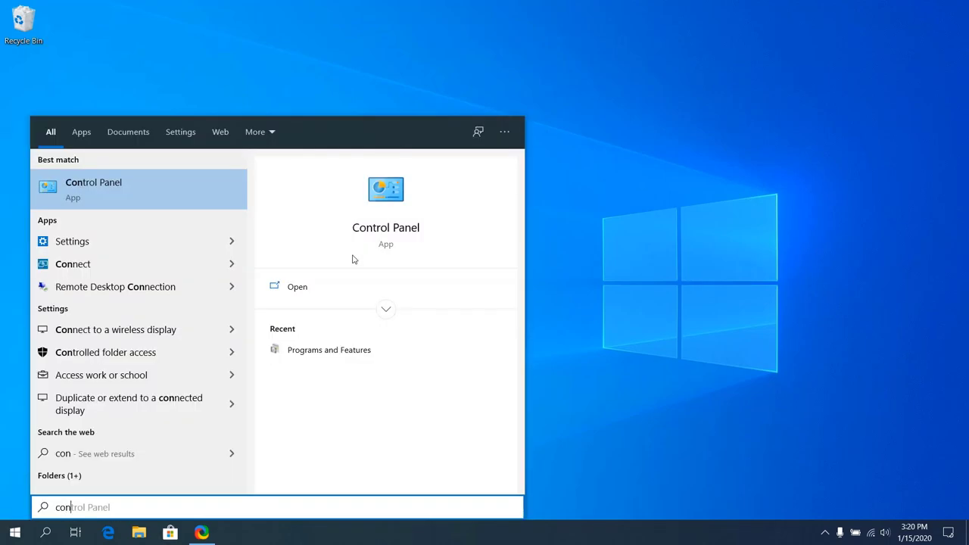
key("Return")
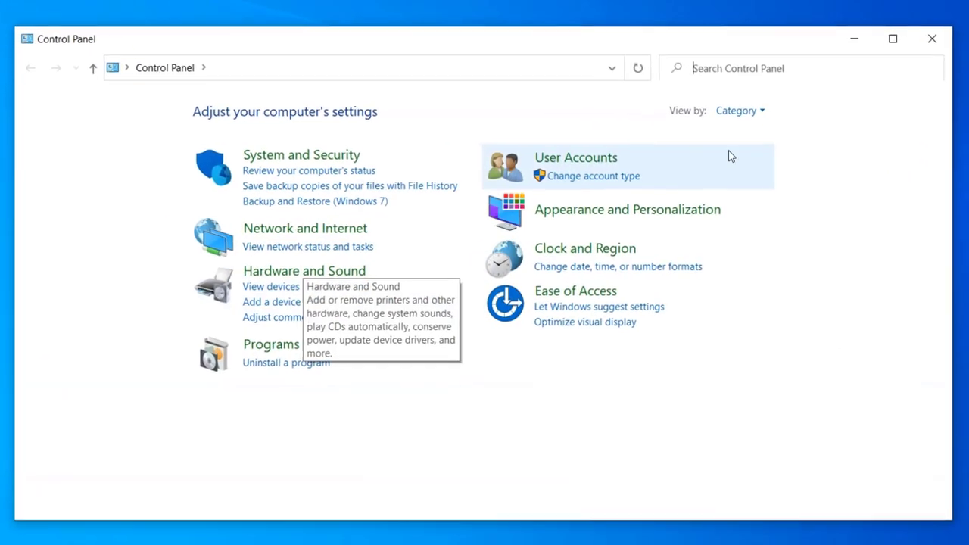
type("power")
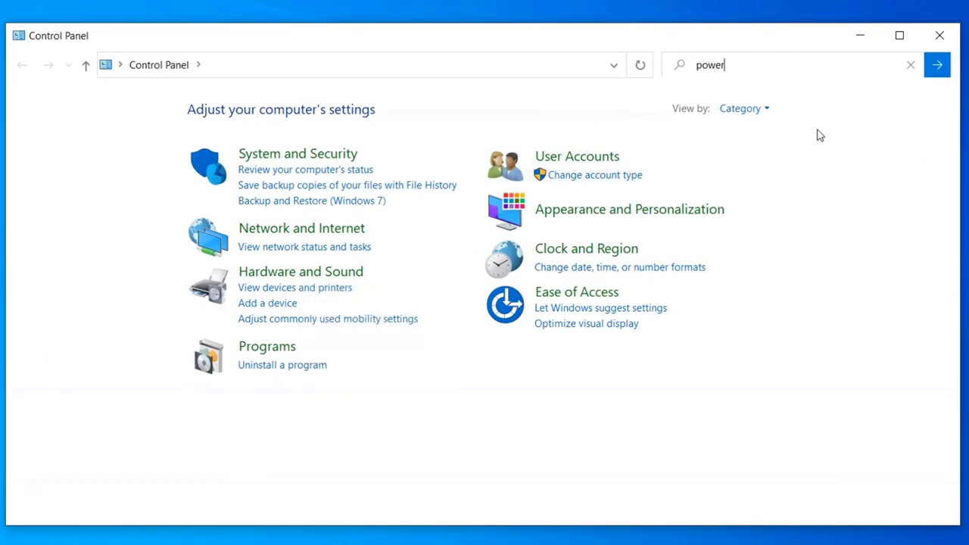
left_click(73, 111)
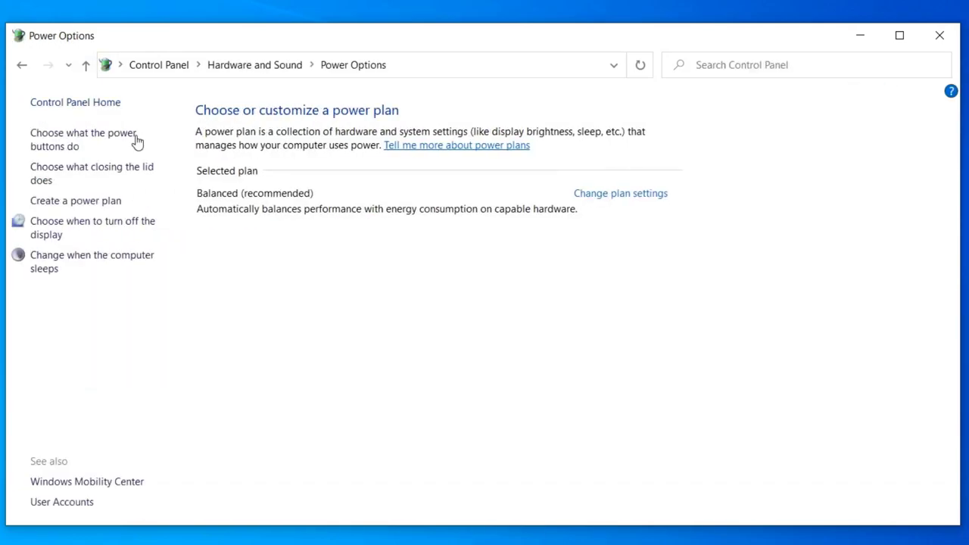
Step: Unlock the power button settings, untick fast startup, and save the change
left_click(89, 143)
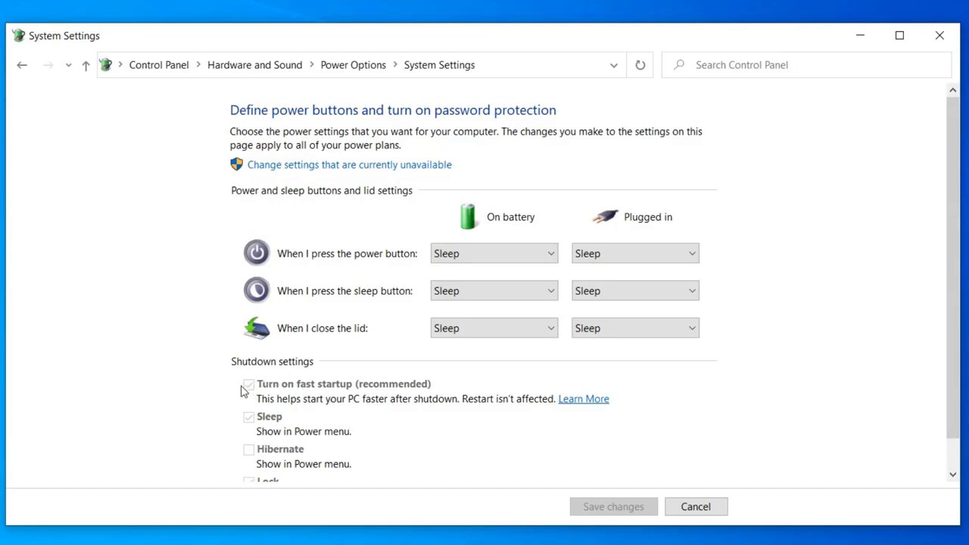
left_click(296, 166)
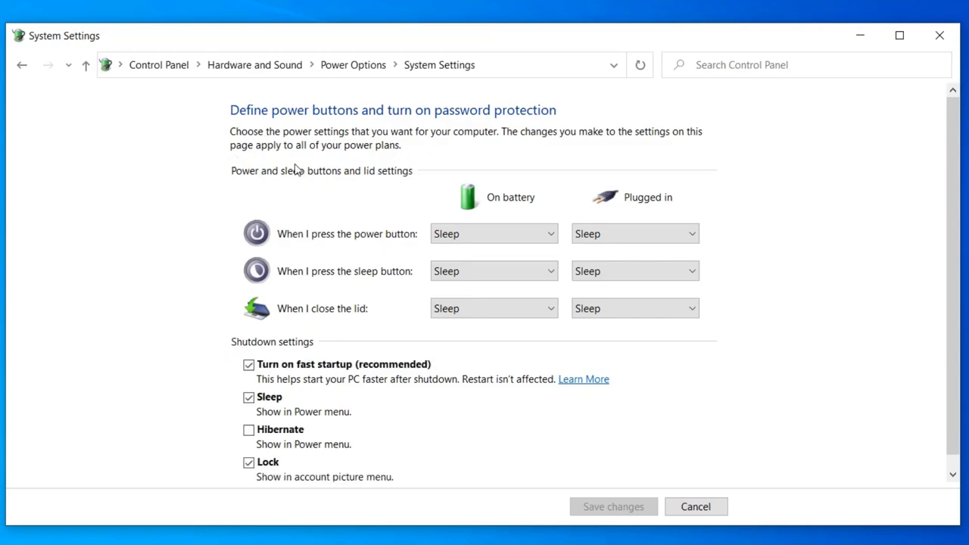
left_click(249, 365)
left_click(606, 507)
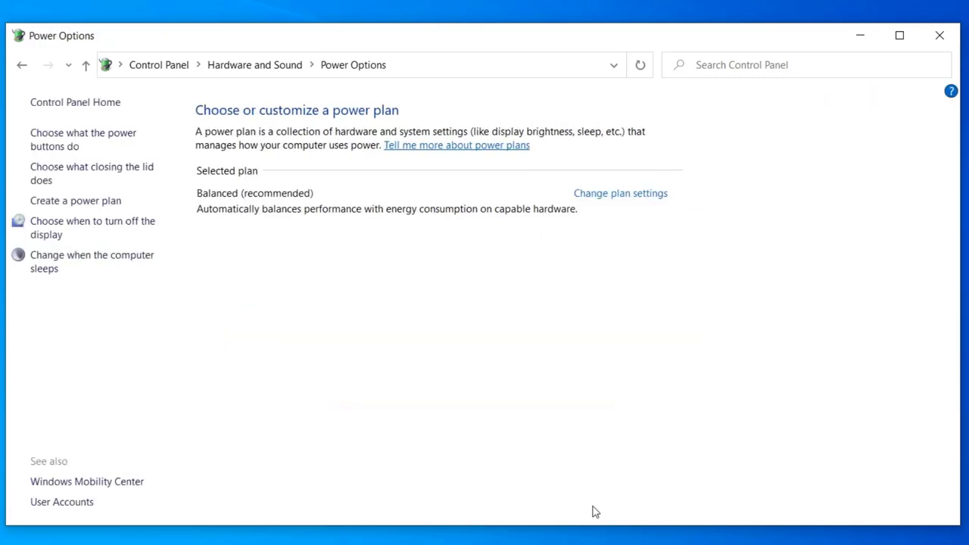
Step: Close Power Options and open Disk Management maximized
left_click(941, 37)
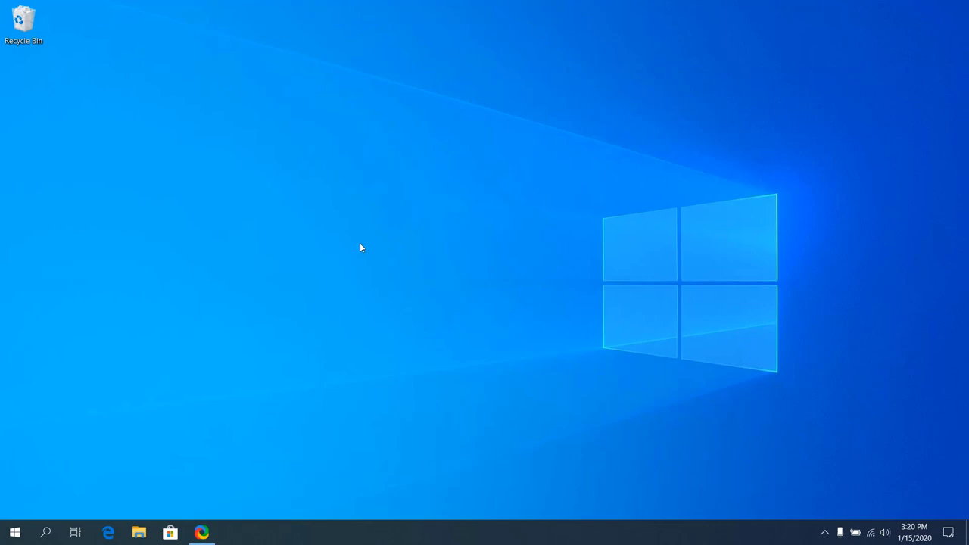
right_click(14, 532)
left_click(45, 305)
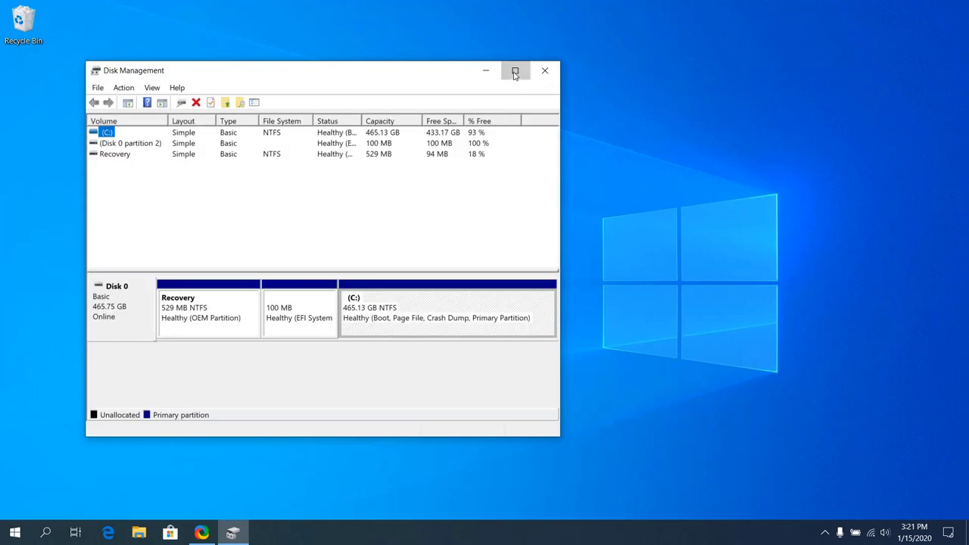
left_click(515, 72)
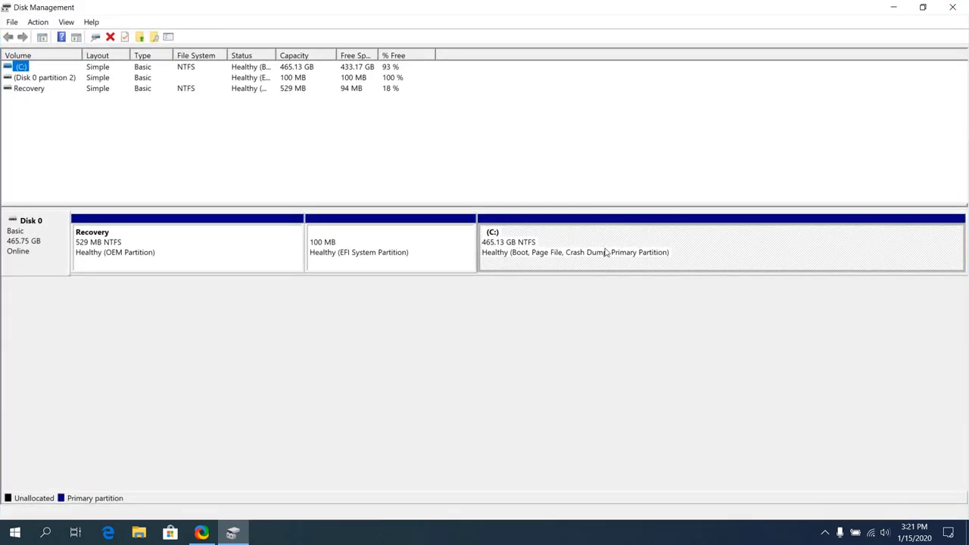
Step: Shrink C: by 256000 MB to leave 250 GB unallocated, then close Disk Management
right_click(711, 259)
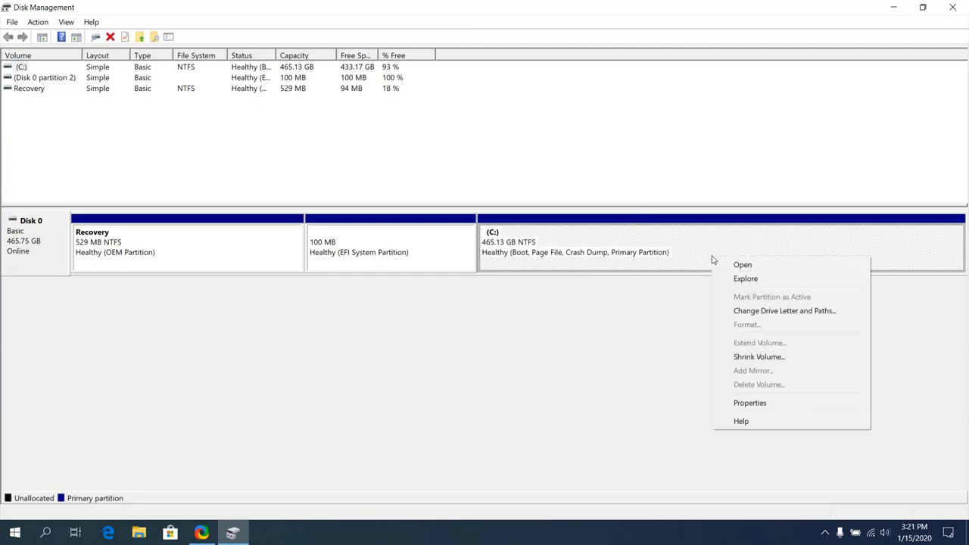
left_click(753, 357)
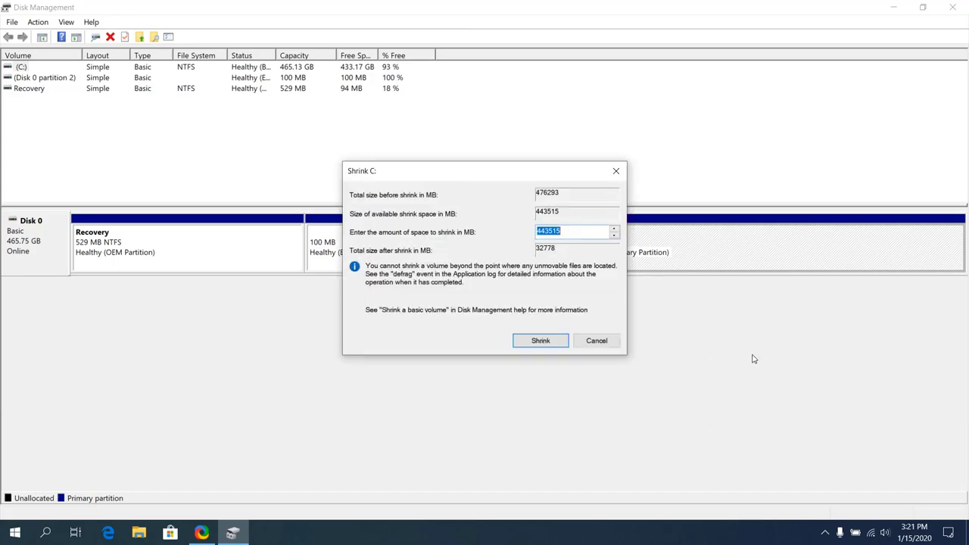
type("256000")
left_click(547, 341)
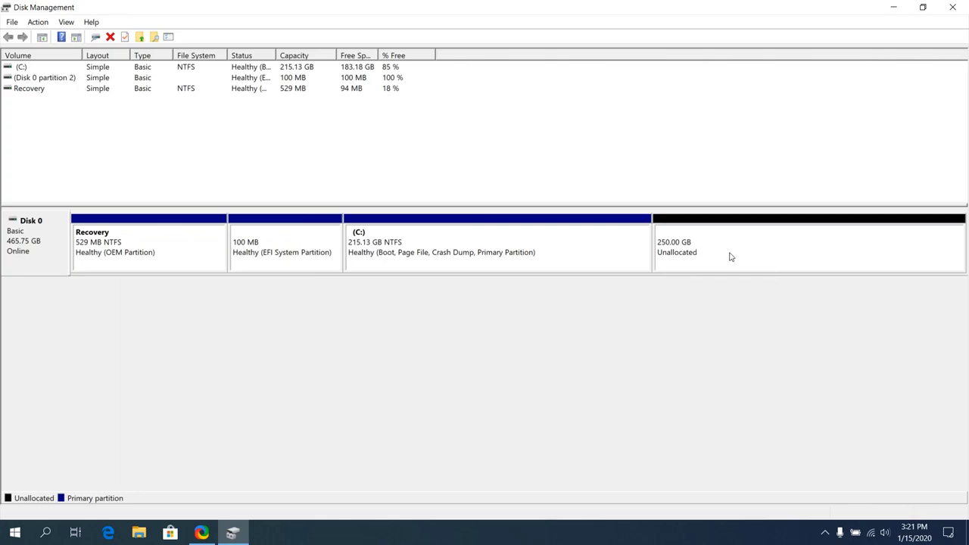
left_click(953, 7)
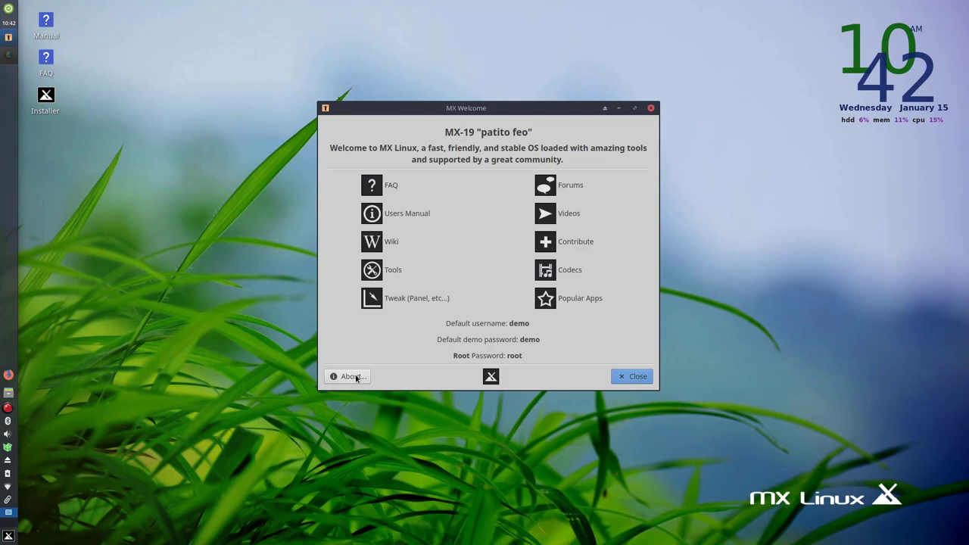
Step: Close MX Welcome, launch the MX Linux Installer, accept the terms, and start the partition tool
left_click(639, 378)
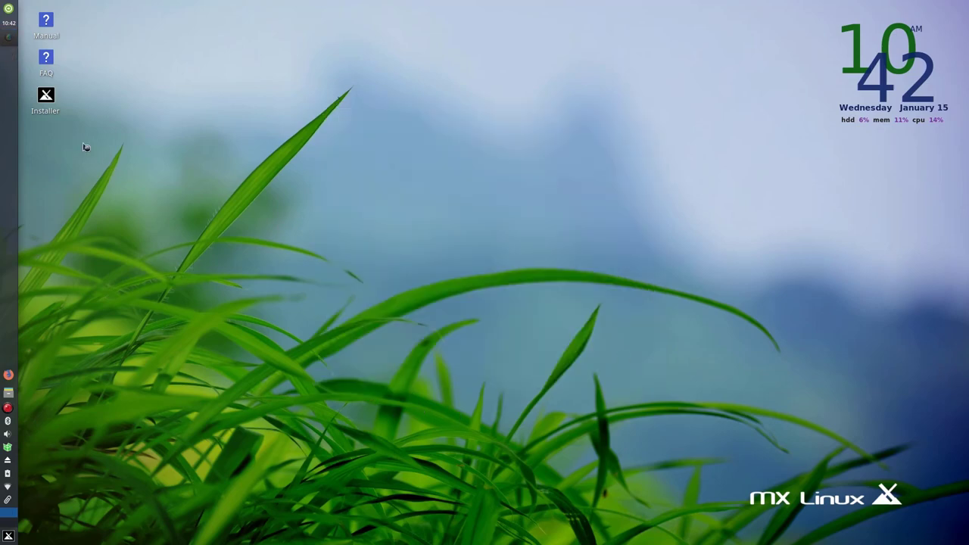
double_click(52, 114)
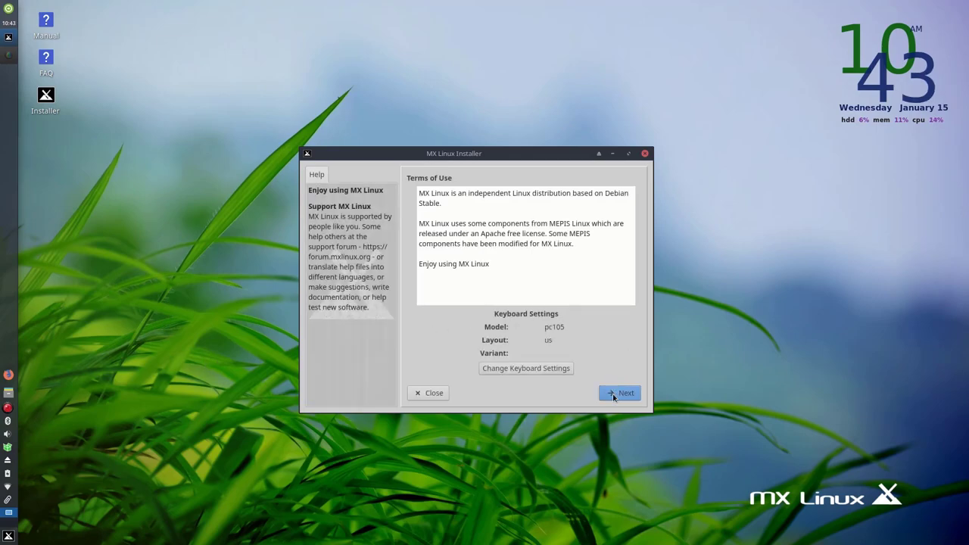
left_click(619, 393)
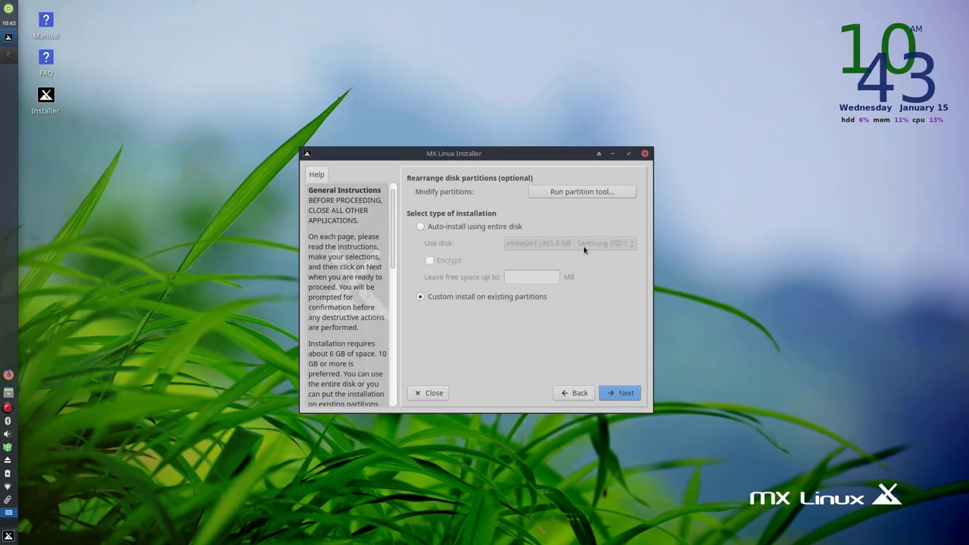
left_click(565, 193)
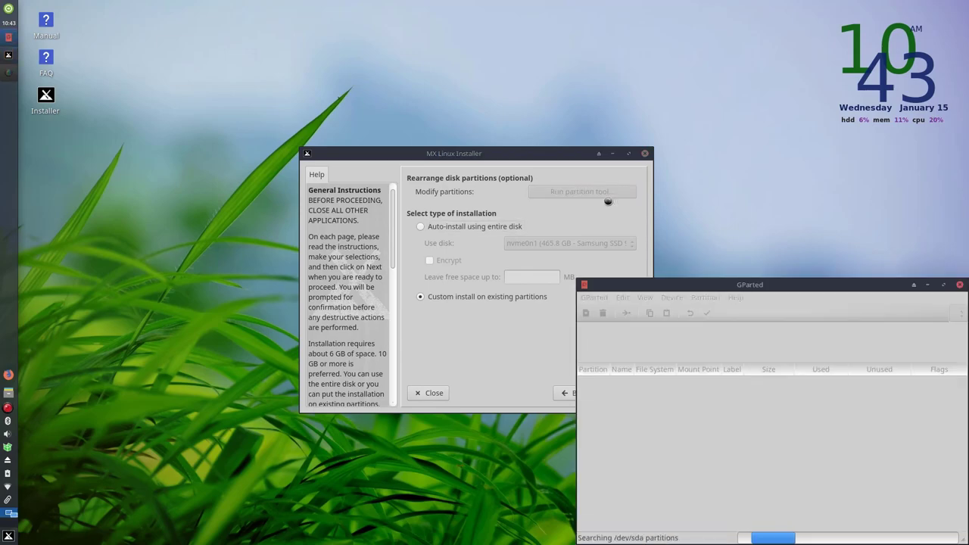
Step: Create a 250 GiB ext4 partition in the unallocated space, apply it, and close GParted
left_click_drag(725, 286, 439, 149)
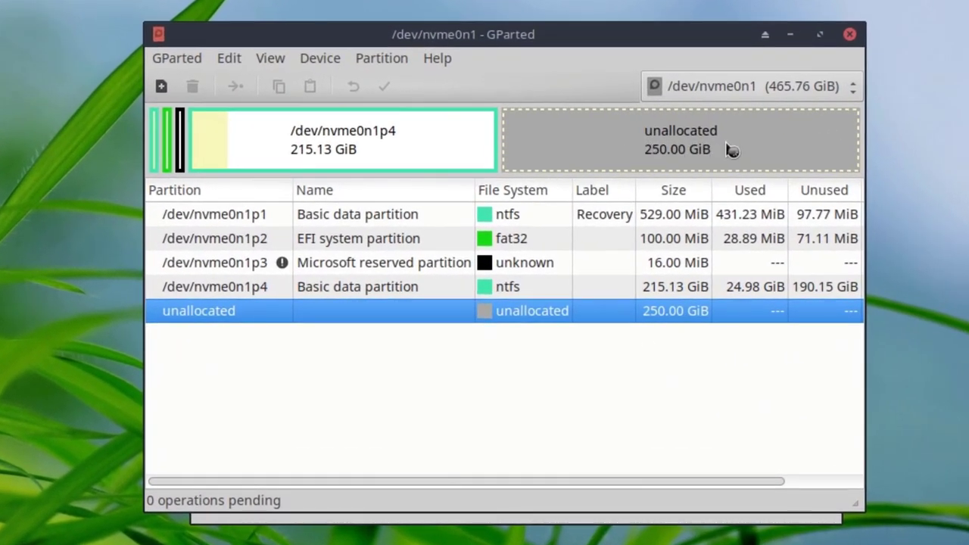
right_click(645, 150)
left_click(666, 159)
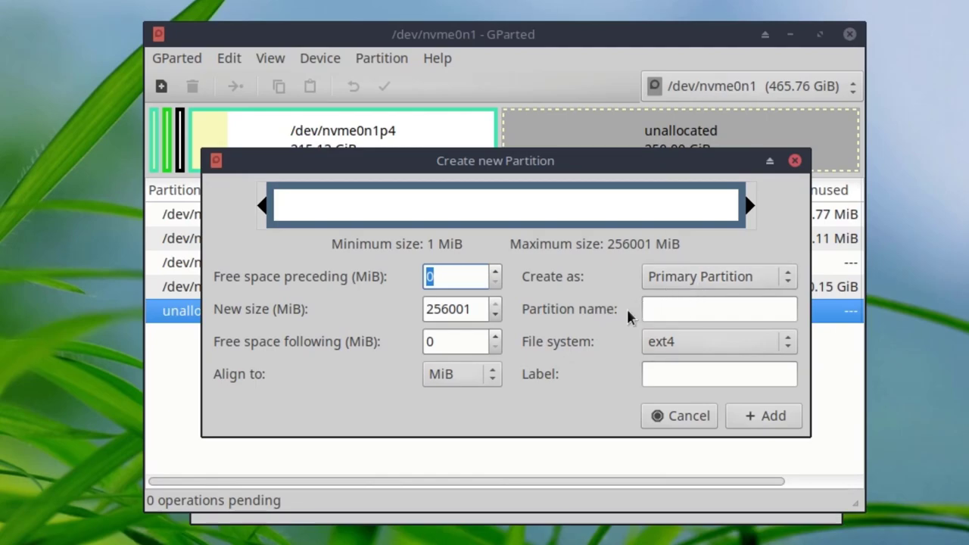
left_click(773, 418)
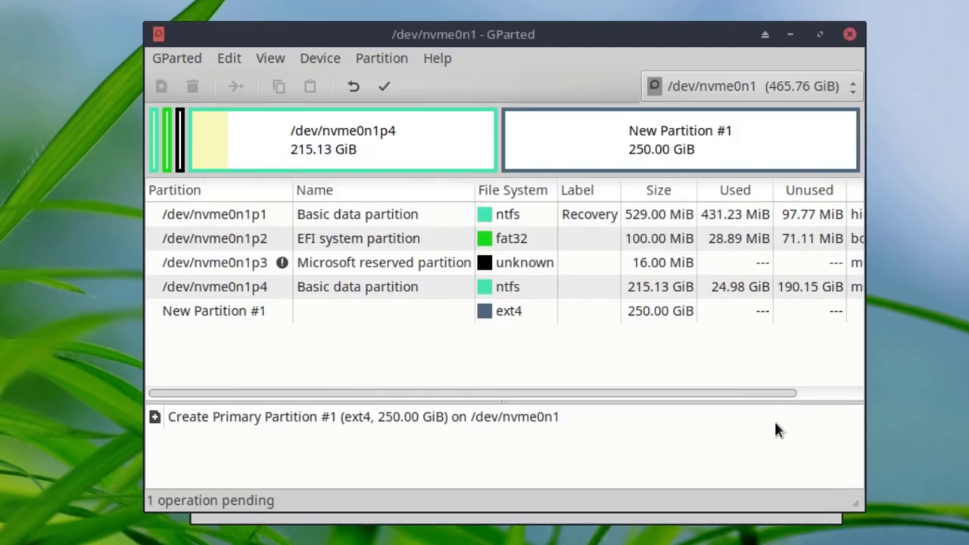
left_click(379, 90)
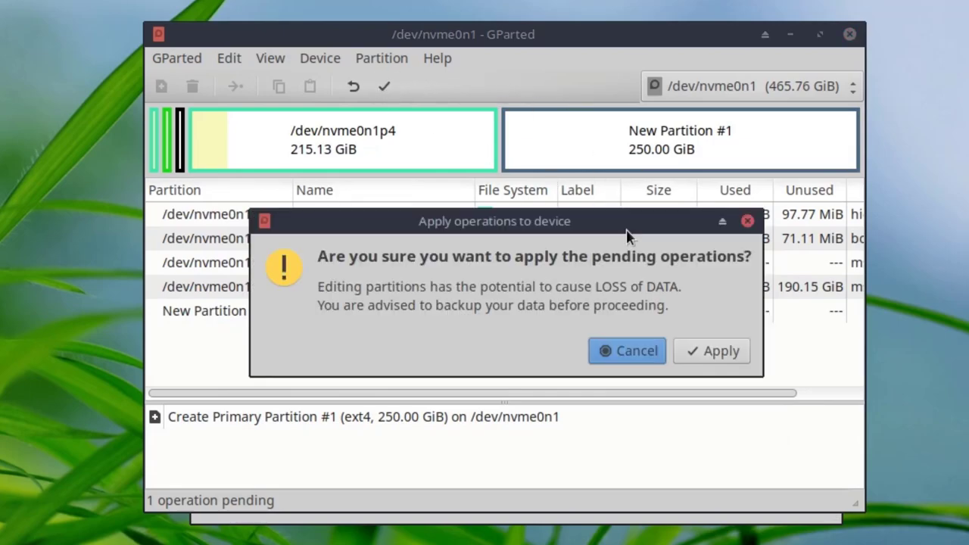
left_click(709, 350)
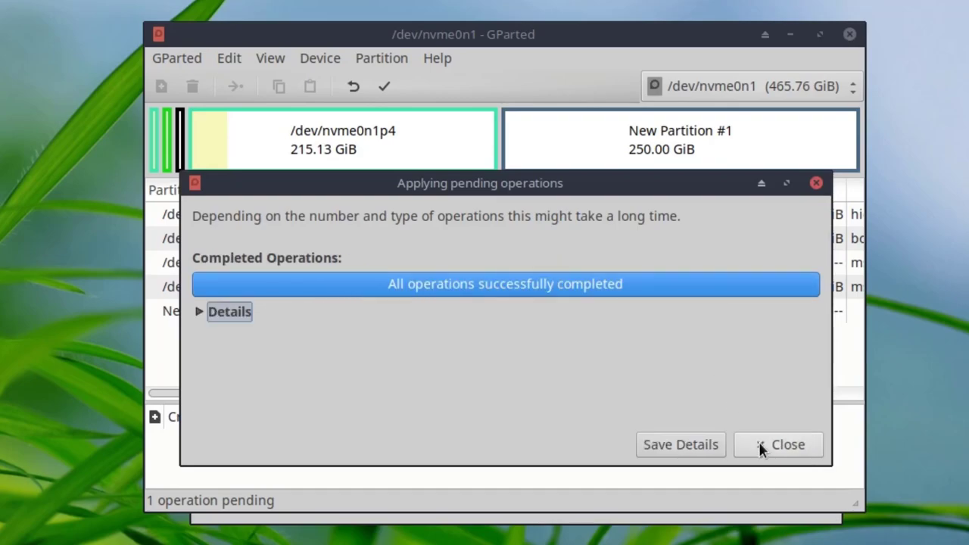
left_click(766, 446)
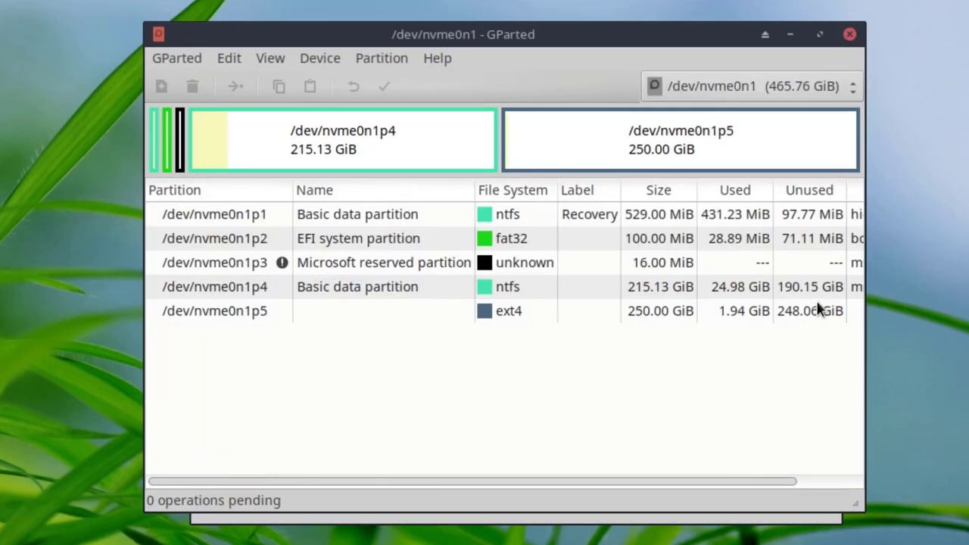
left_click(849, 34)
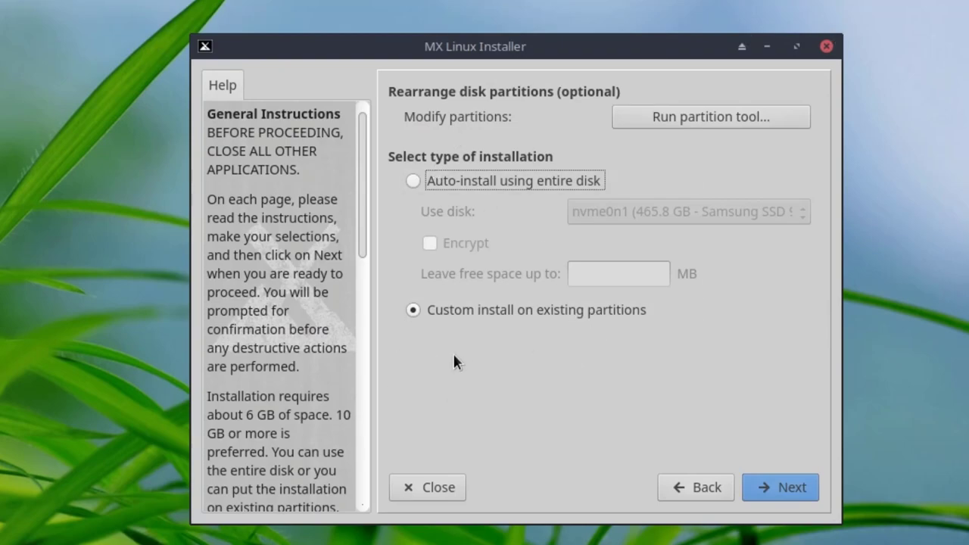
Step: Choose a custom install with root on the new nvme0n1p5 partition and confirm formatting it
left_click(484, 309)
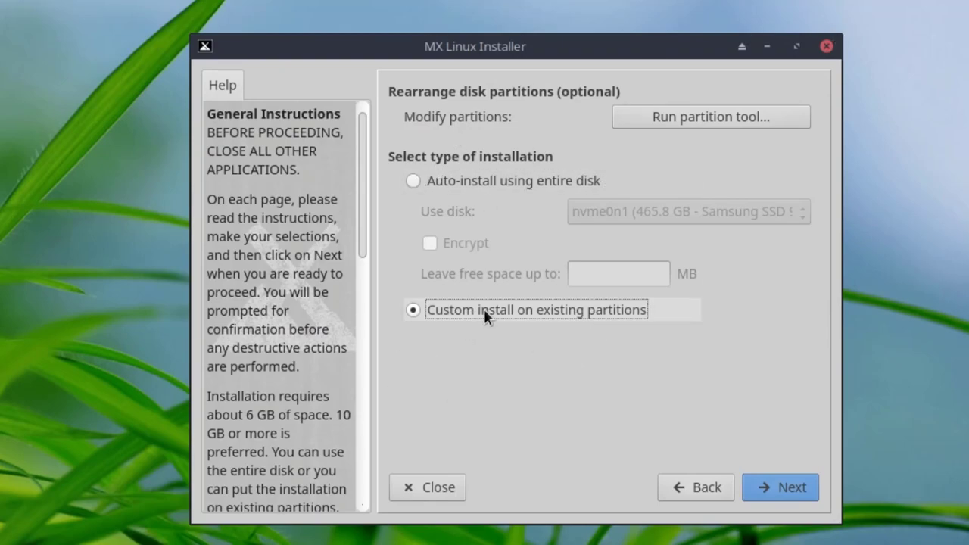
left_click(770, 491)
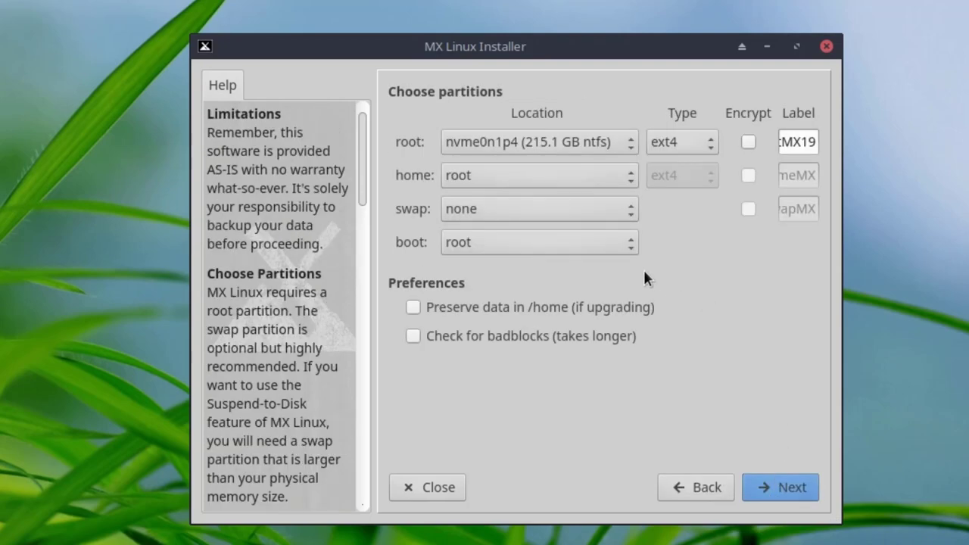
left_click(492, 144)
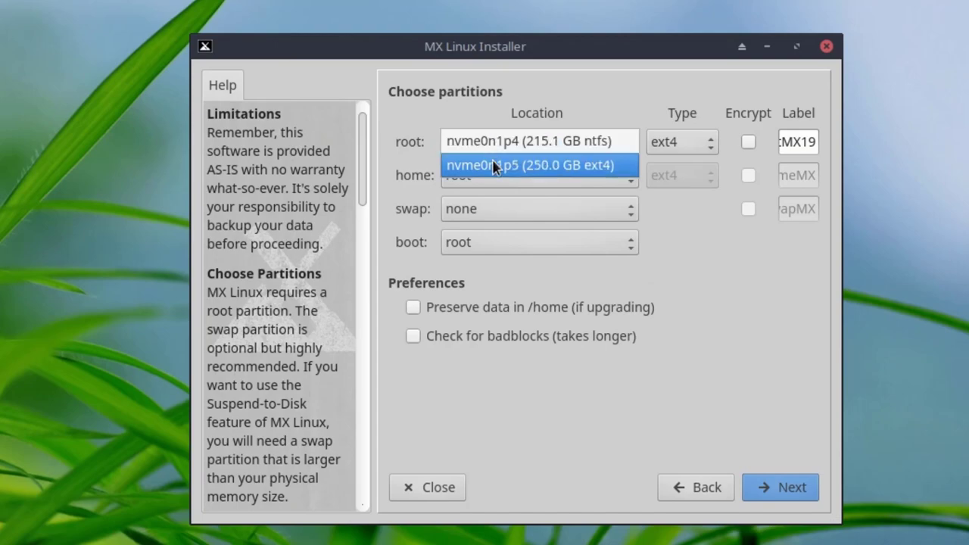
left_click(492, 165)
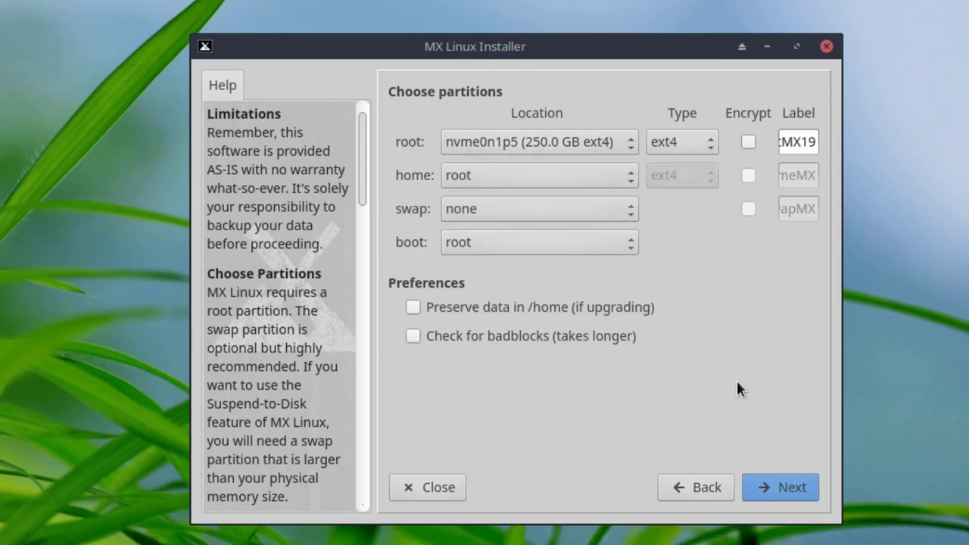
left_click(775, 481)
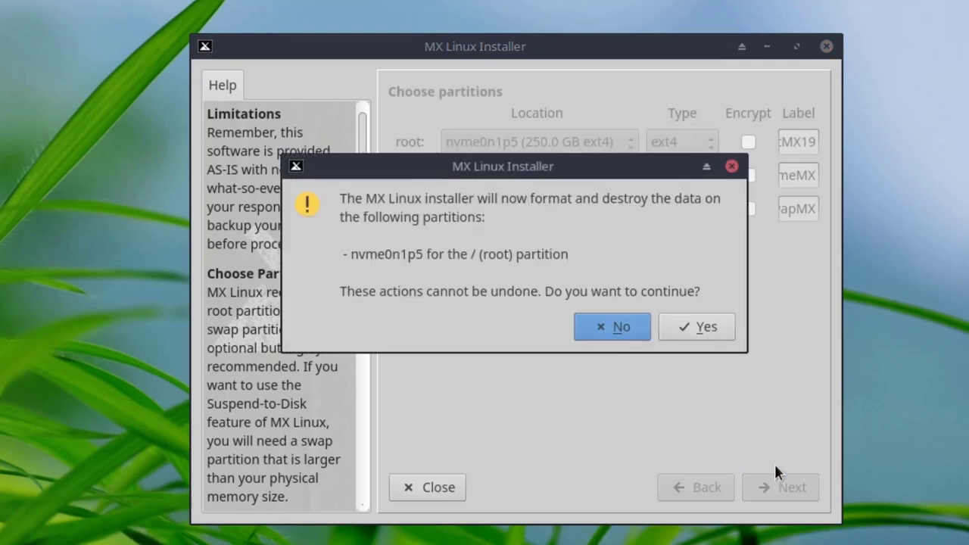
left_click(702, 327)
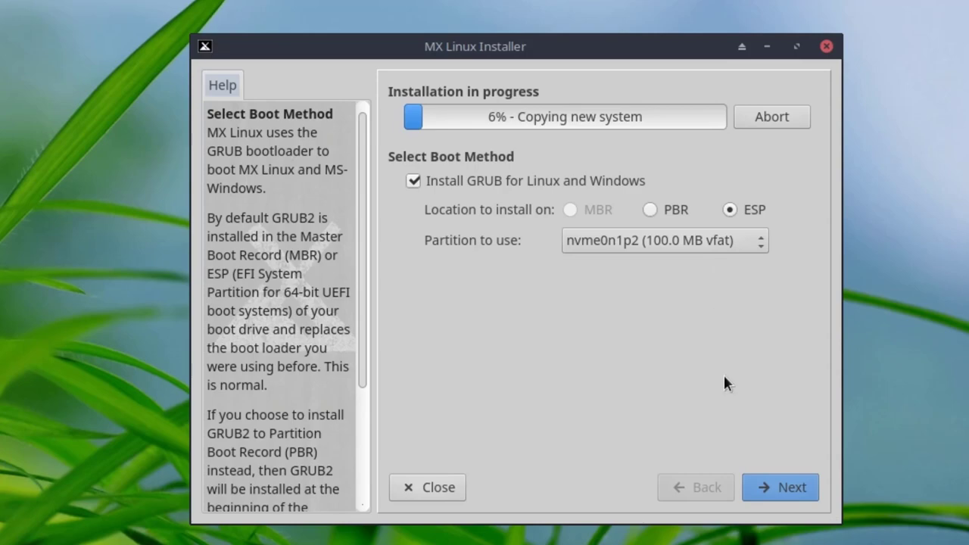
Step: Keep GRUB on the ESP and default network names, then set timezone Europe/Zurich with 13:57 format
left_click(775, 492)
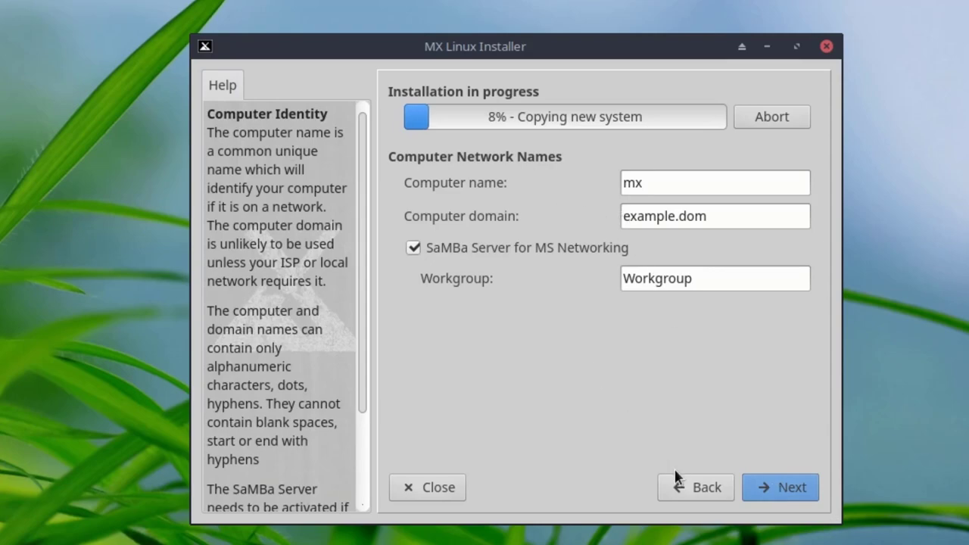
left_click(778, 488)
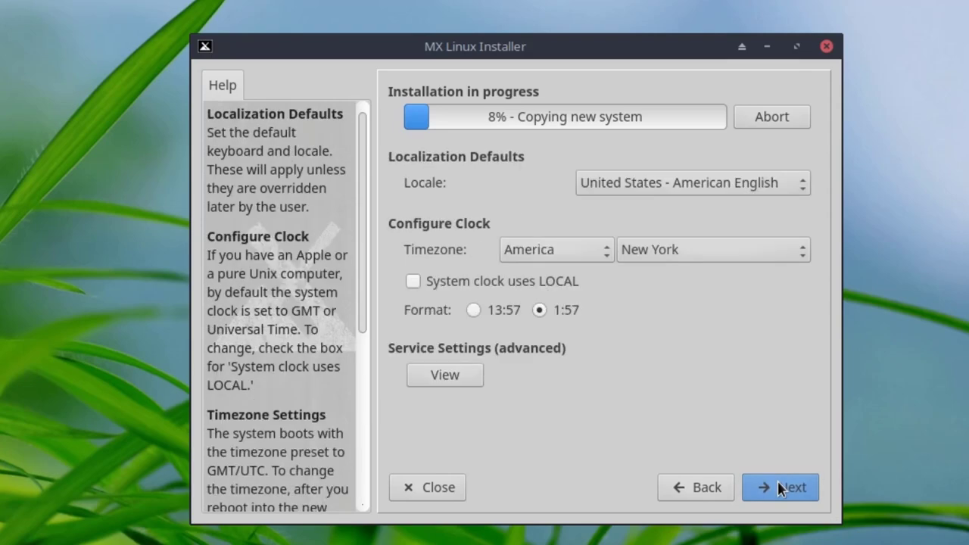
left_click(543, 250)
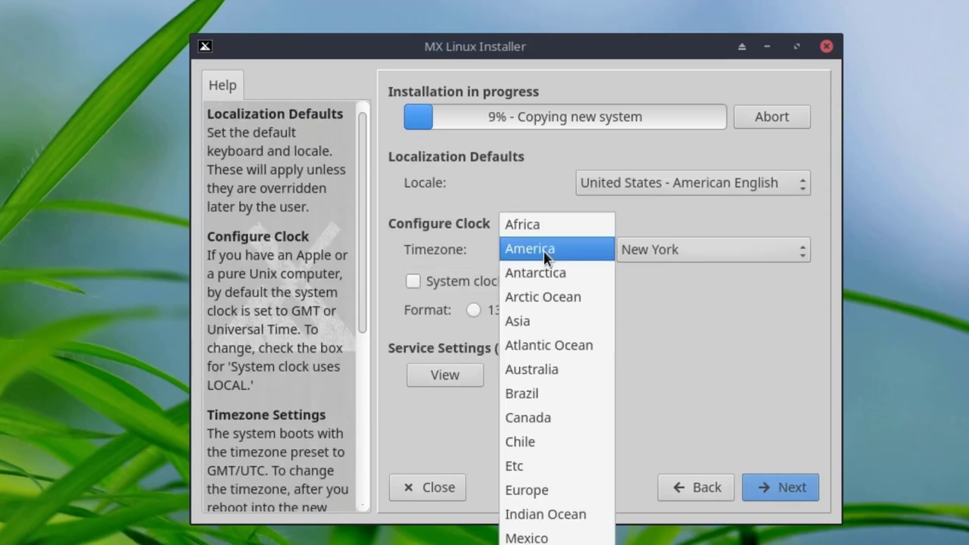
left_click(555, 490)
left_click(744, 249)
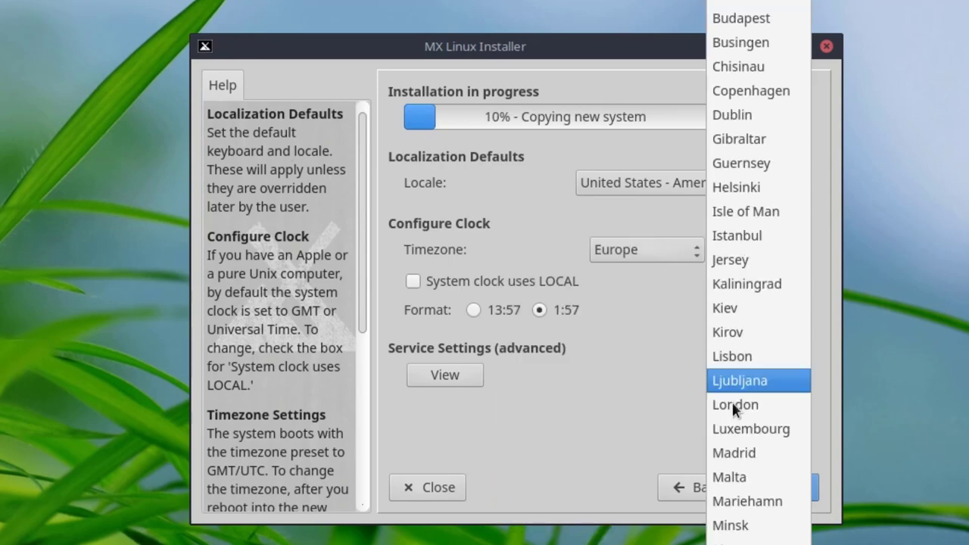
scroll(730, 439, "down", 7)
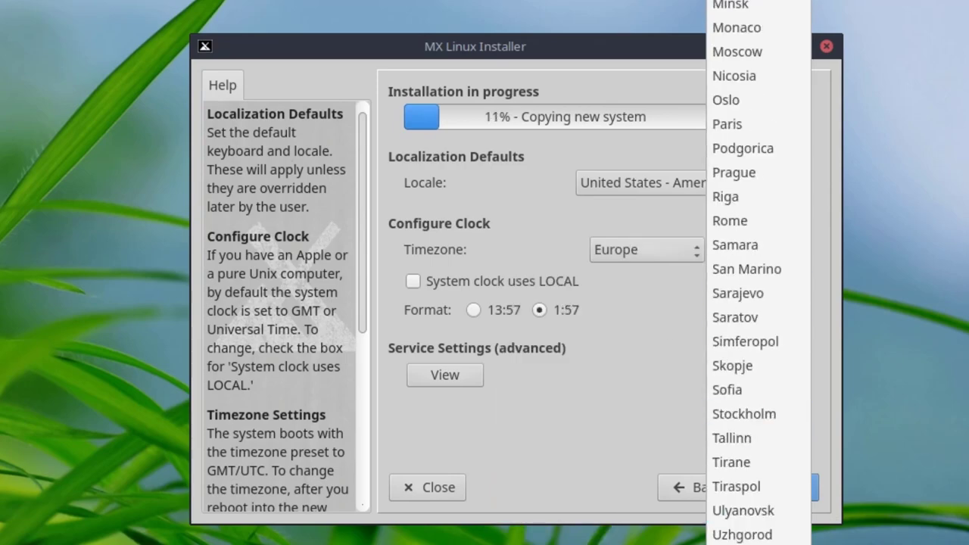
scroll(757, 454, "down", 3)
left_click(738, 530)
left_click(489, 310)
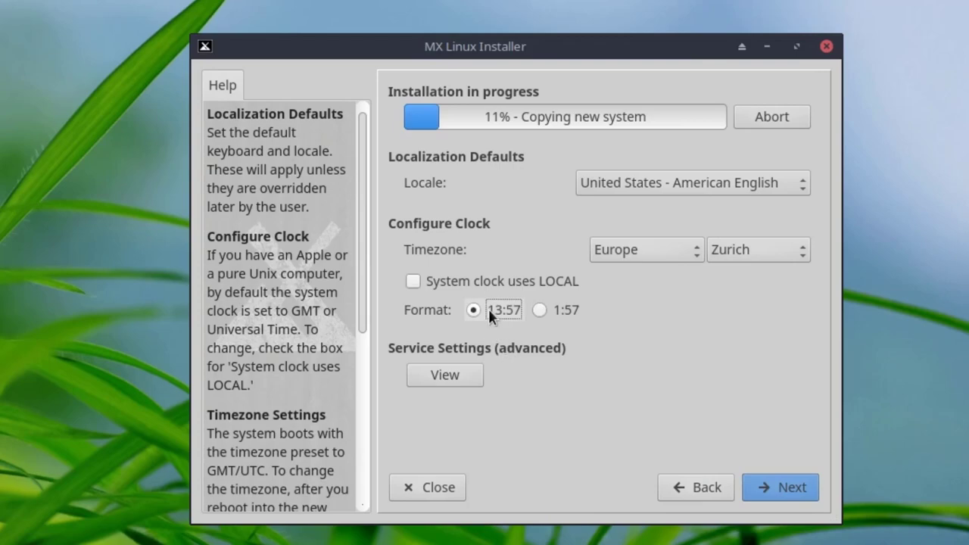
Step: Enter the default user's login name and user password
left_click(766, 486)
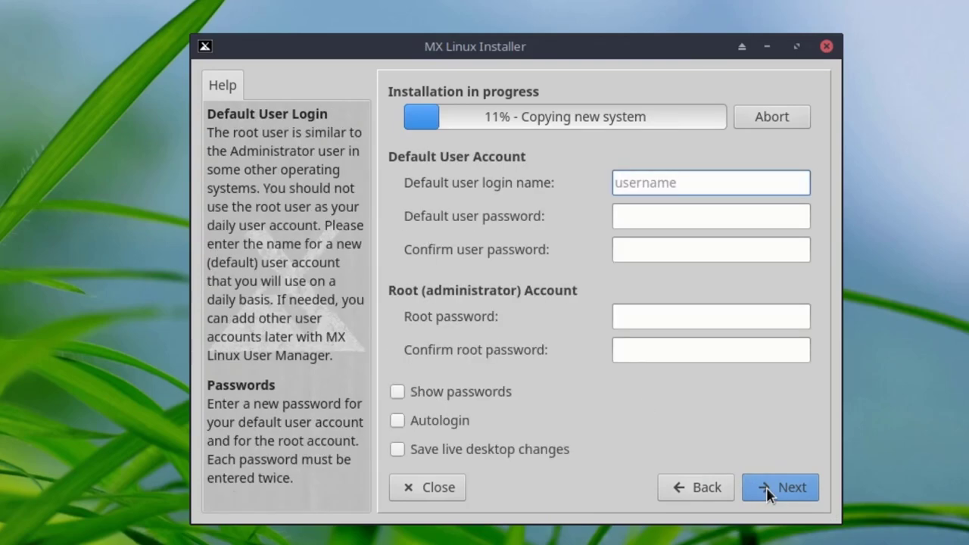
left_click(667, 183)
type("ermann")
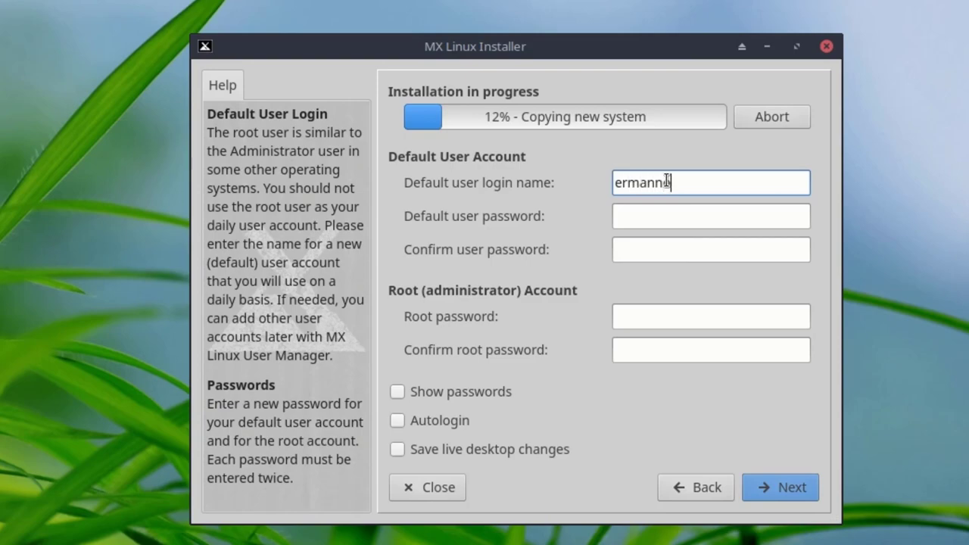
key("Tab")
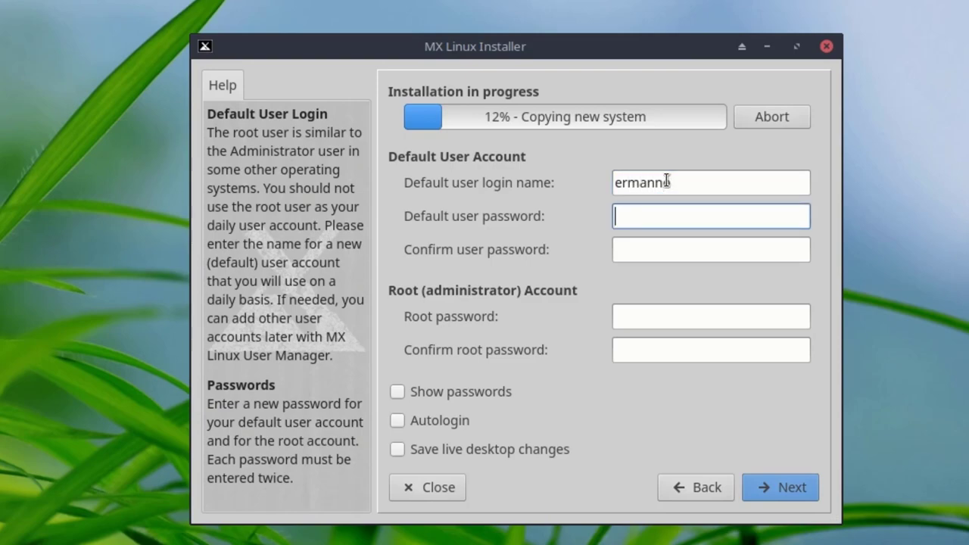
type("*********")
key("Tab")
type("*********")
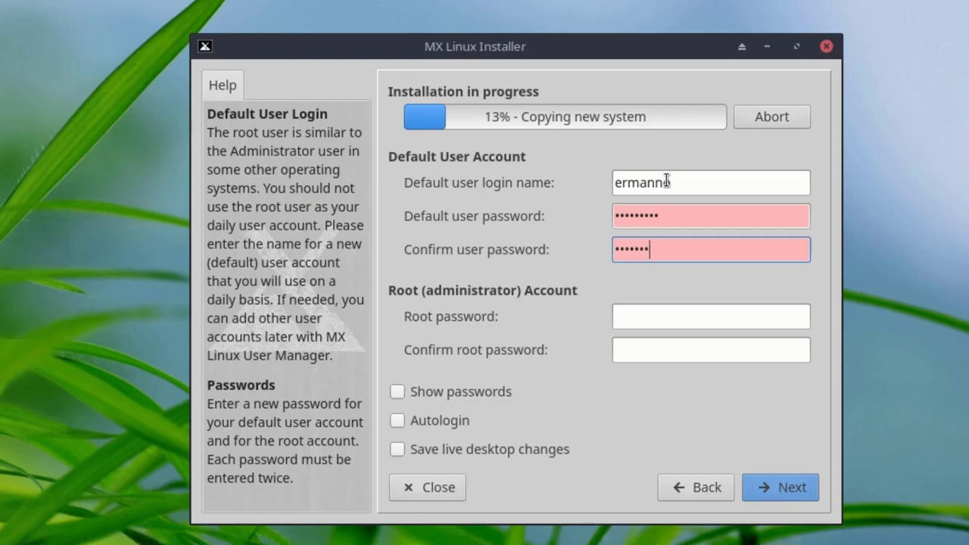
Step: Enter and confirm the root password, then continue the installation
key("Tab")
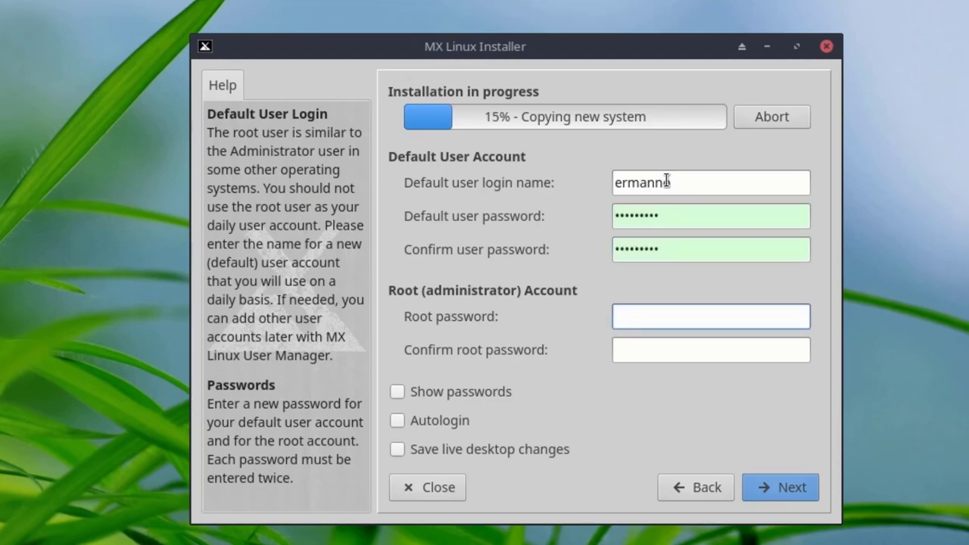
type("*********")
key("Tab")
type("*******")
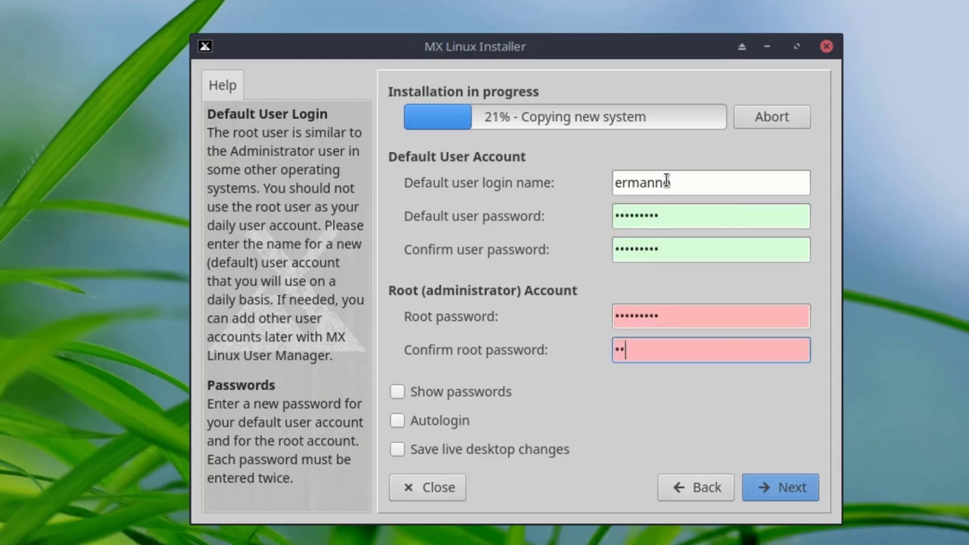
type("**")
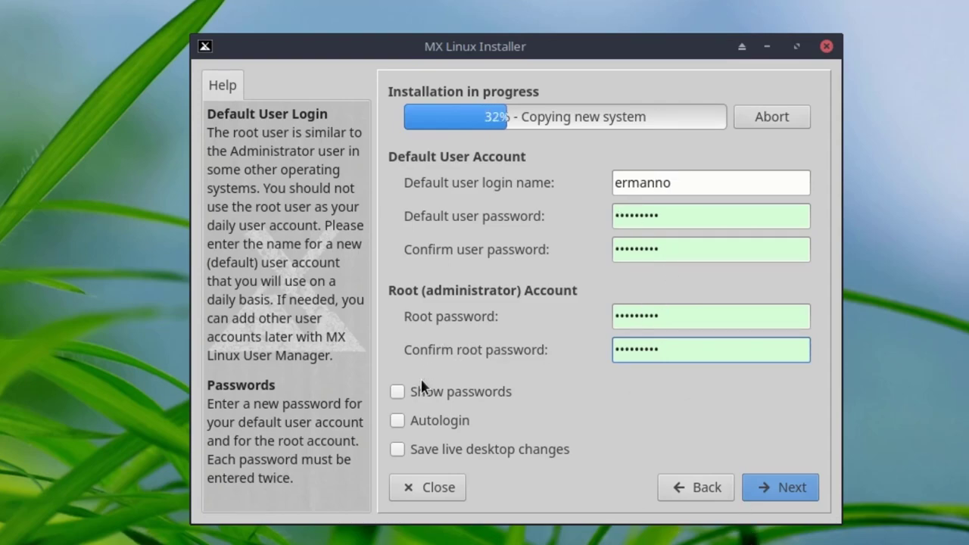
left_click(781, 486)
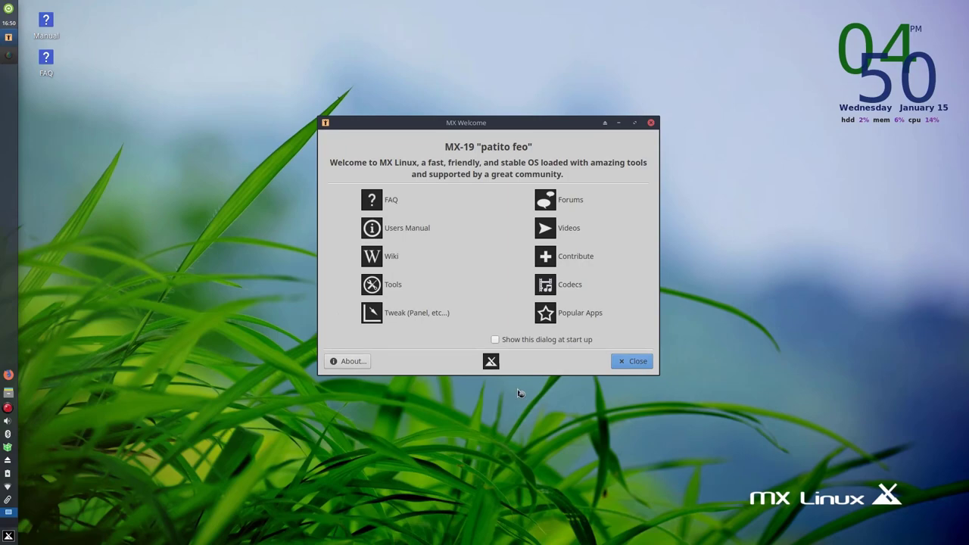
Step: Close MX Welcome and open a maximized Terminal Emulator with enlarged text
left_click(635, 364)
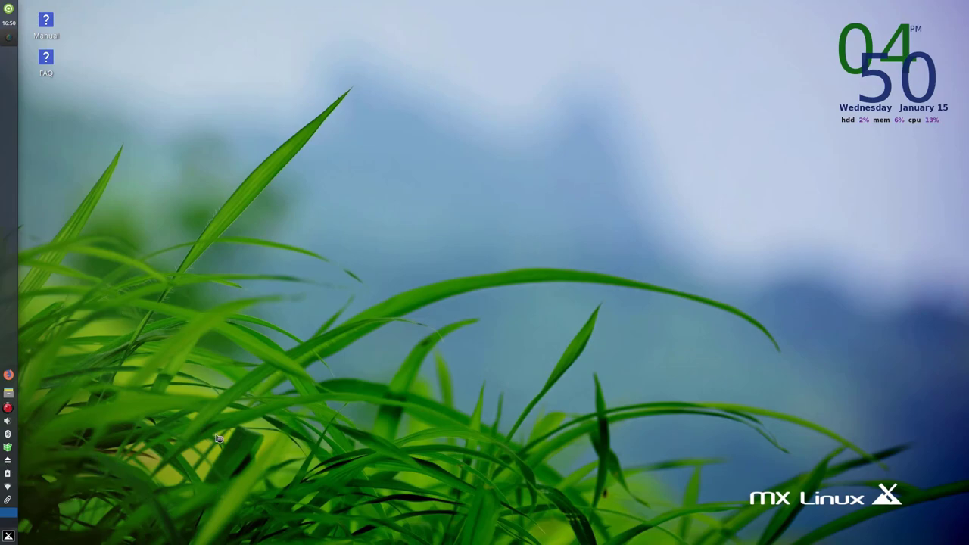
key("super")
type("ter")
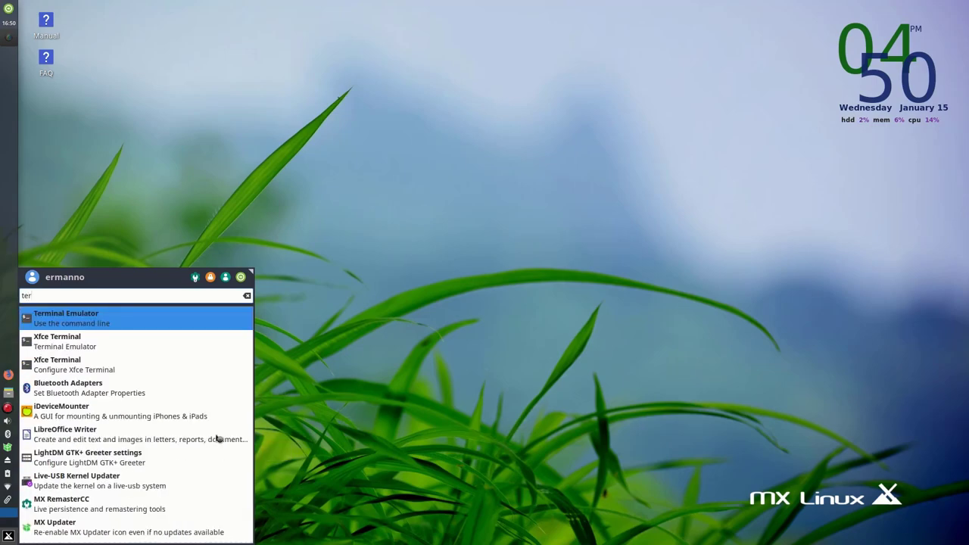
key("Return")
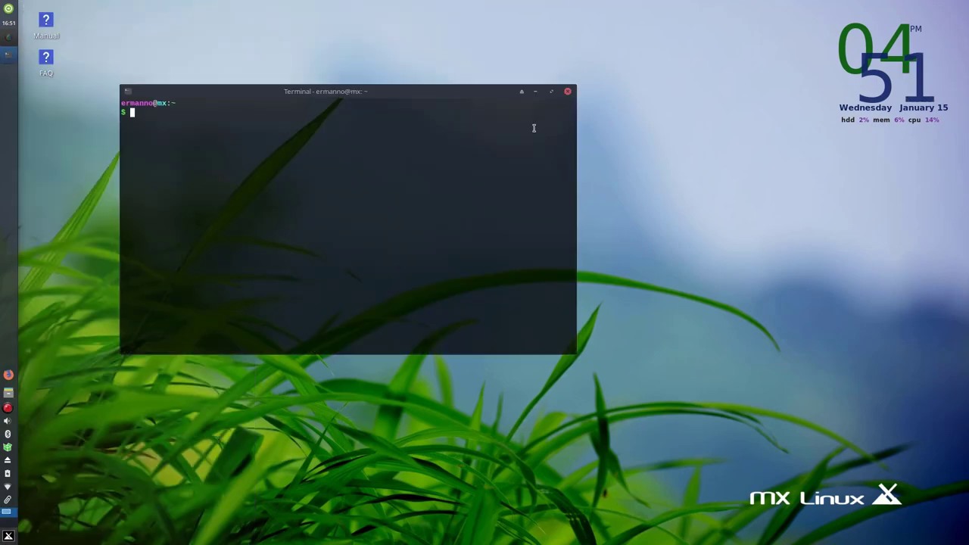
left_click(552, 92)
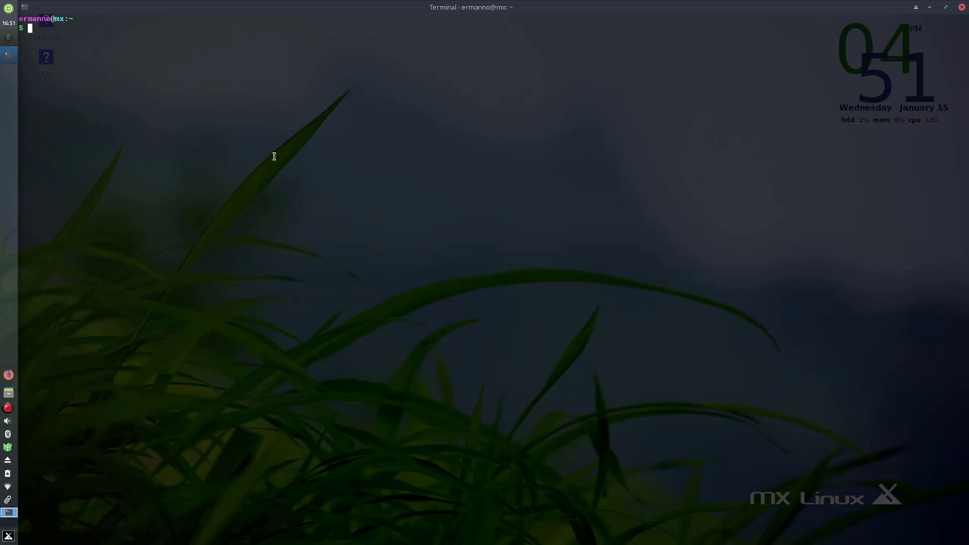
key("ctrl+plus")
key("ctrl+plus")
key("ctrl+plus")
key("ctrl+plus")
key("ctrl+plus")
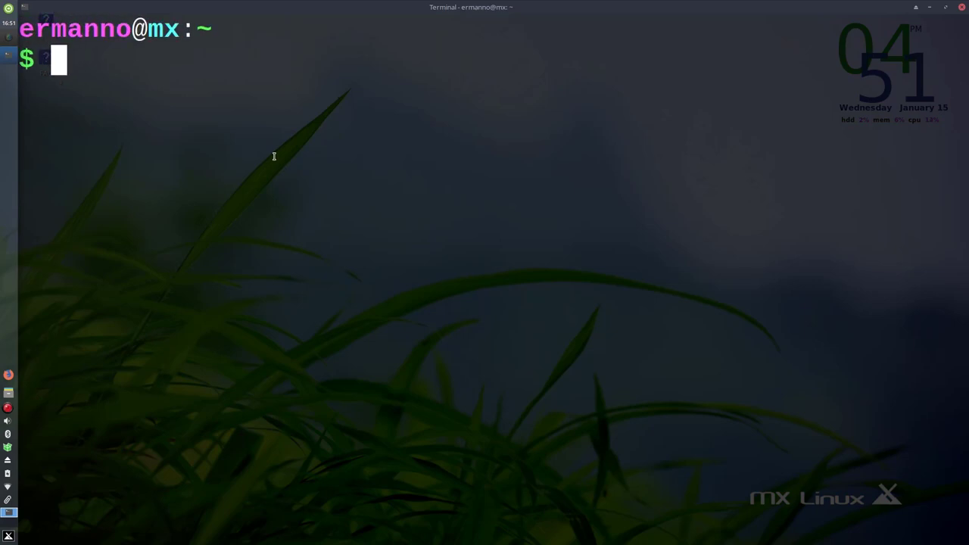
Step: Run sudo apt-get update, supplying the account password
type("sudo a")
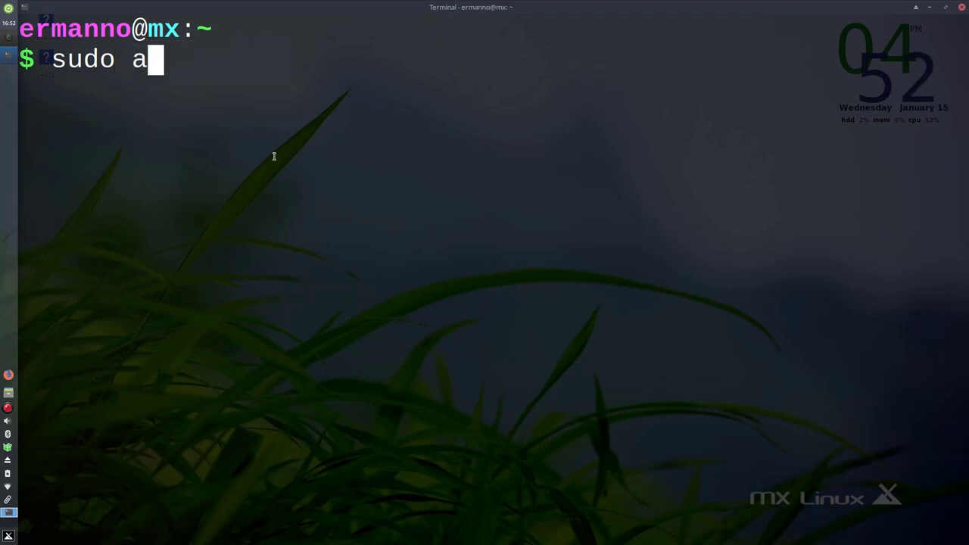
type("pt-get update")
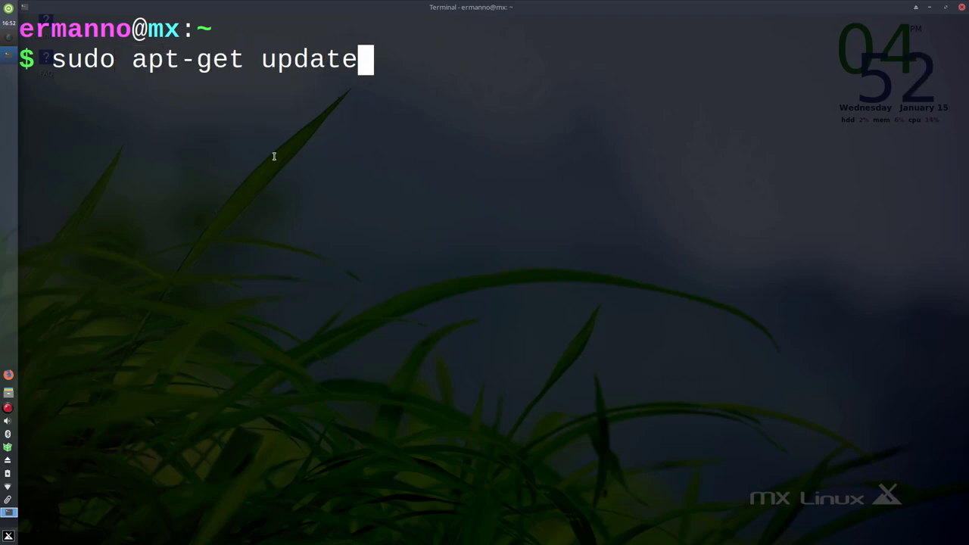
key("Return")
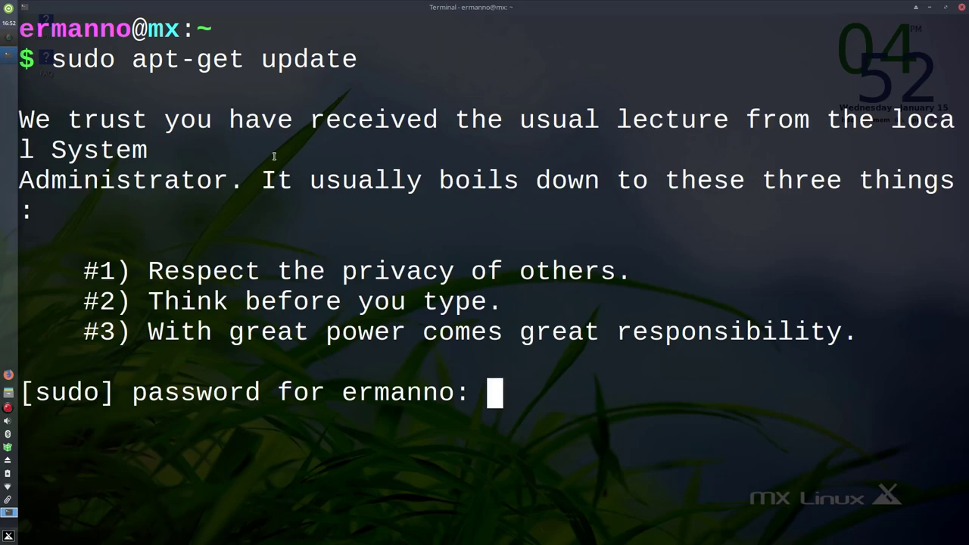
key("Return")
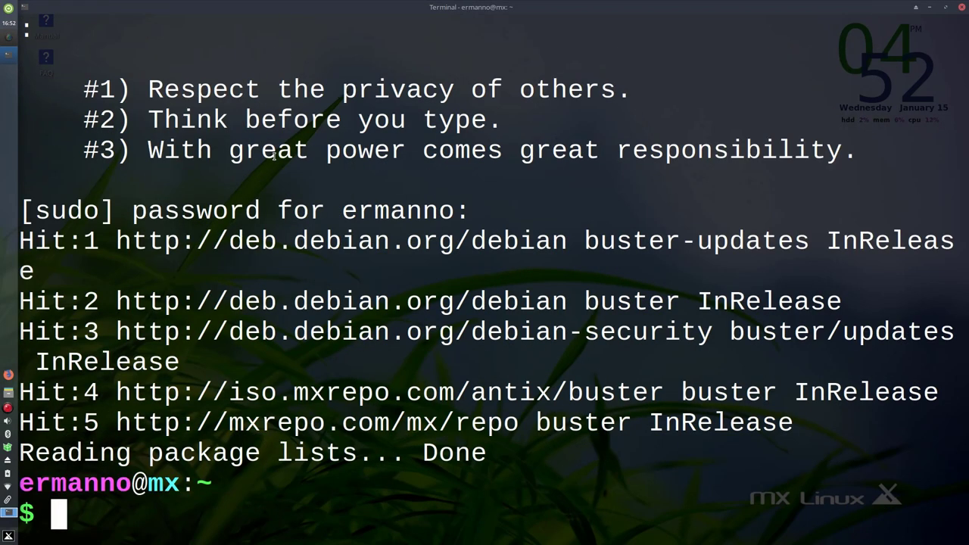
Step: Run sudo apt-get upgrade by editing the recalled update command
key("Up")
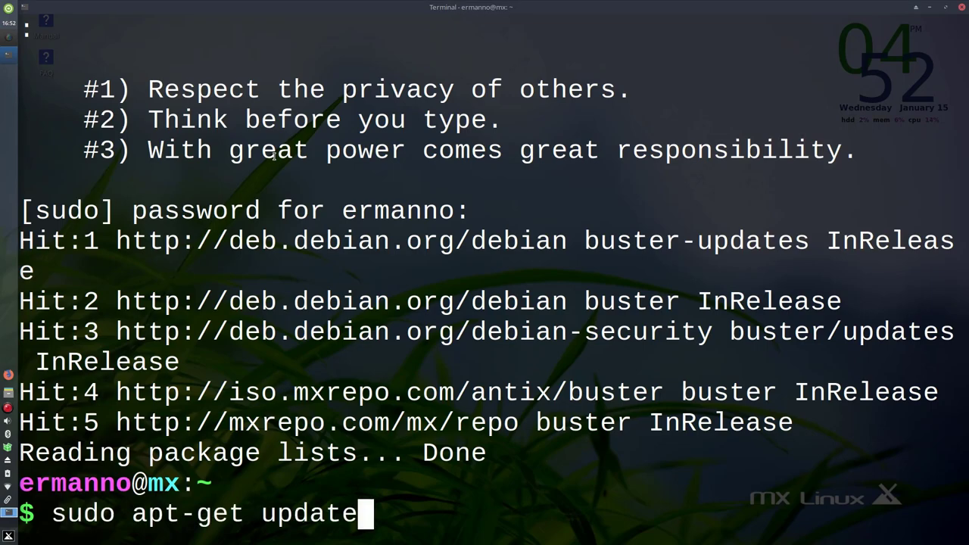
key("BackSpace")
key("BackSpace")
key("BackSpace")
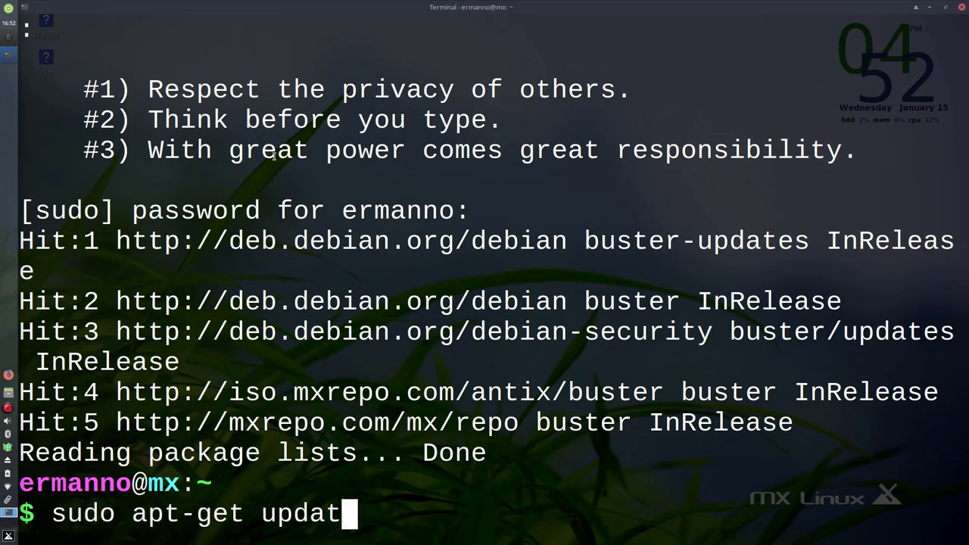
key("BackSpace")
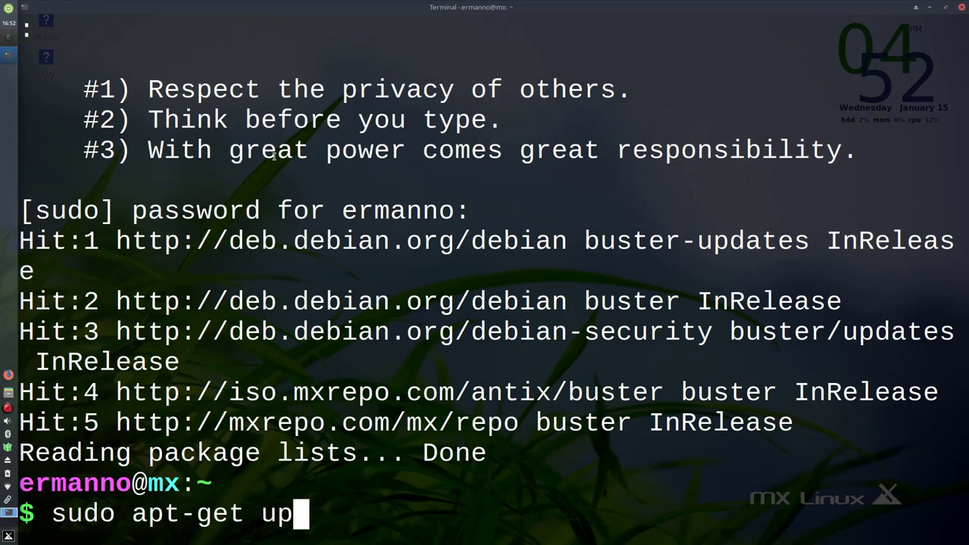
type("grade")
key("Return")
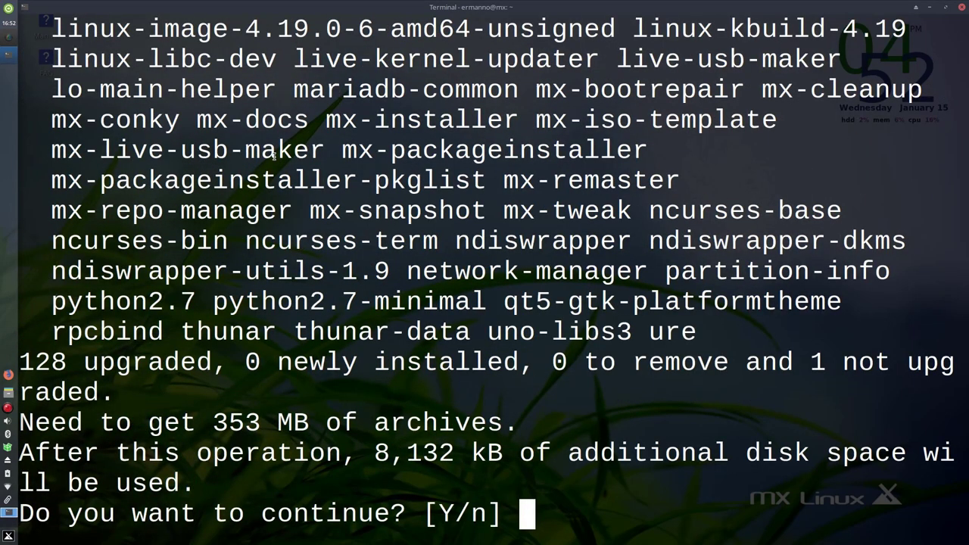
Step: Accept the upgrade, keep the current networking config file, and clear the terminal with Ctrl+L
key("Return")
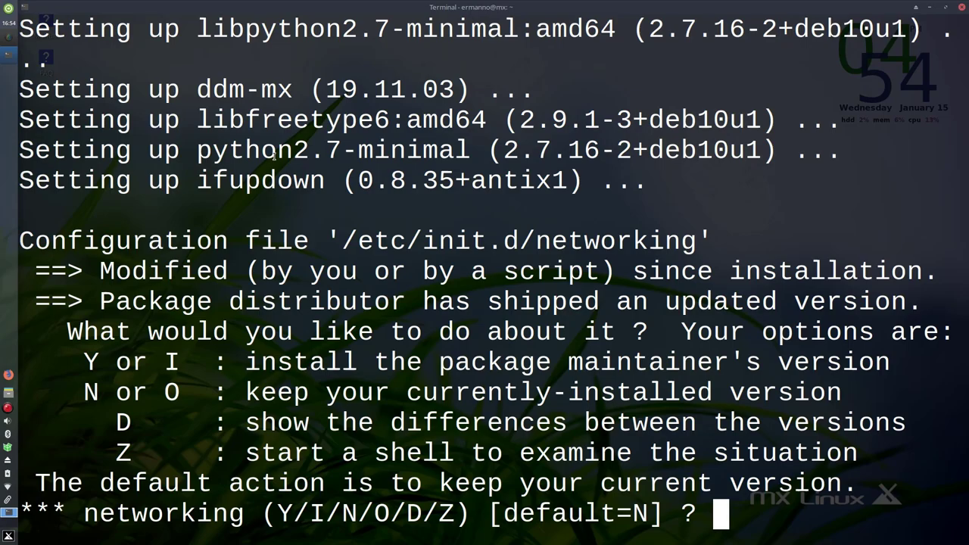
key("Return")
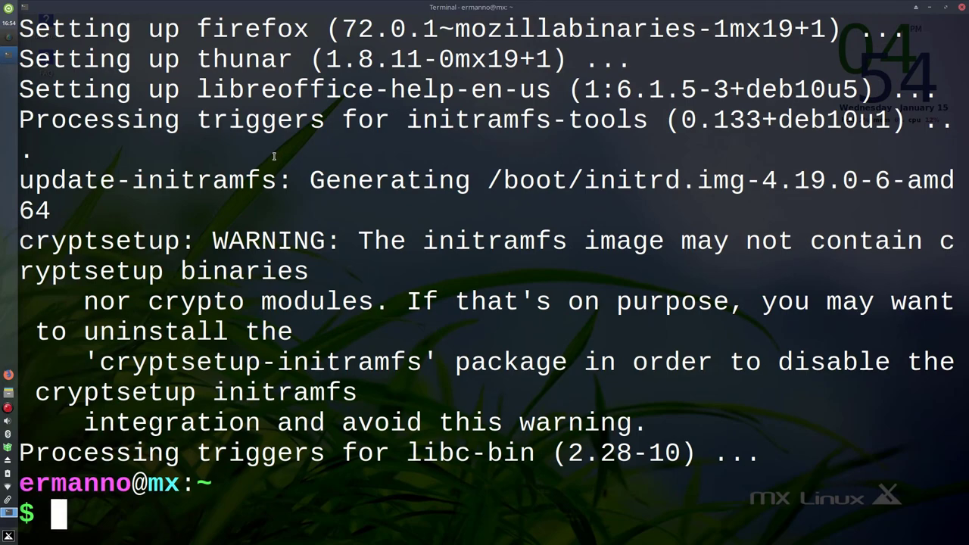
key("ctrl+l")
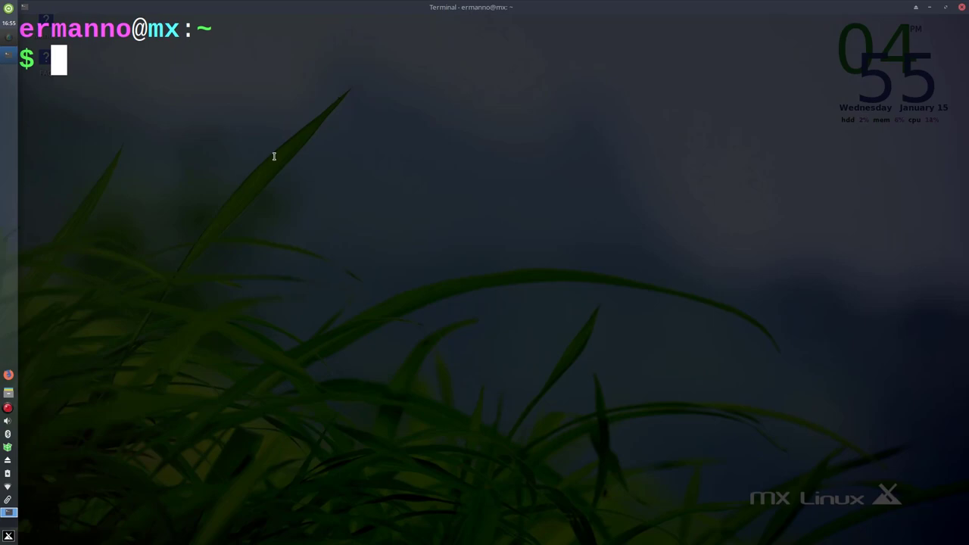
Step: Run sudo update-grub to regenerate the boot configuration, then close the terminal
type("sudo ")
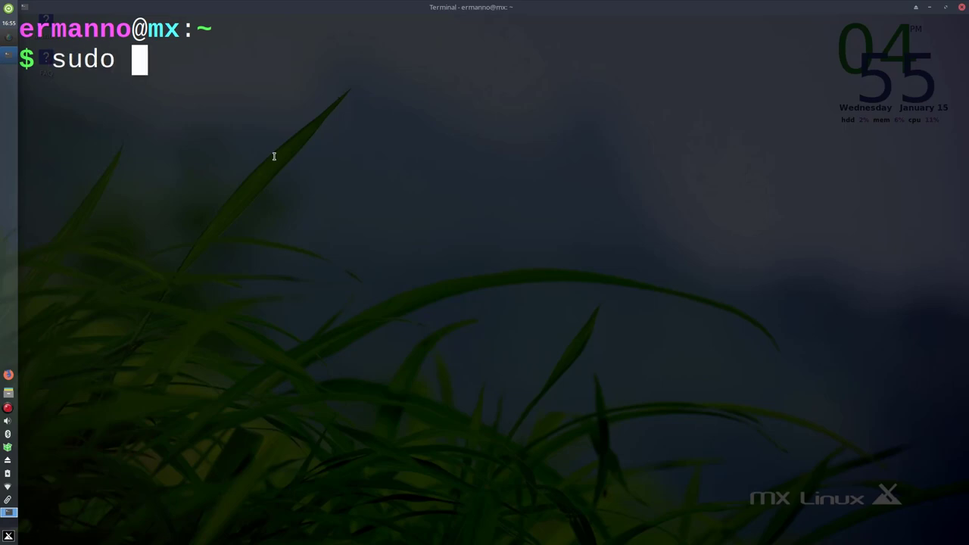
type("update-")
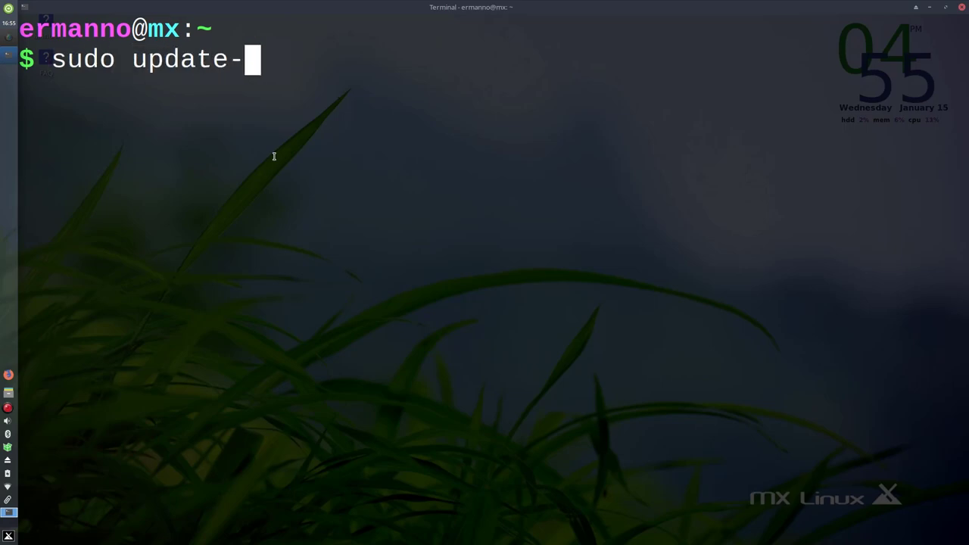
type("grub")
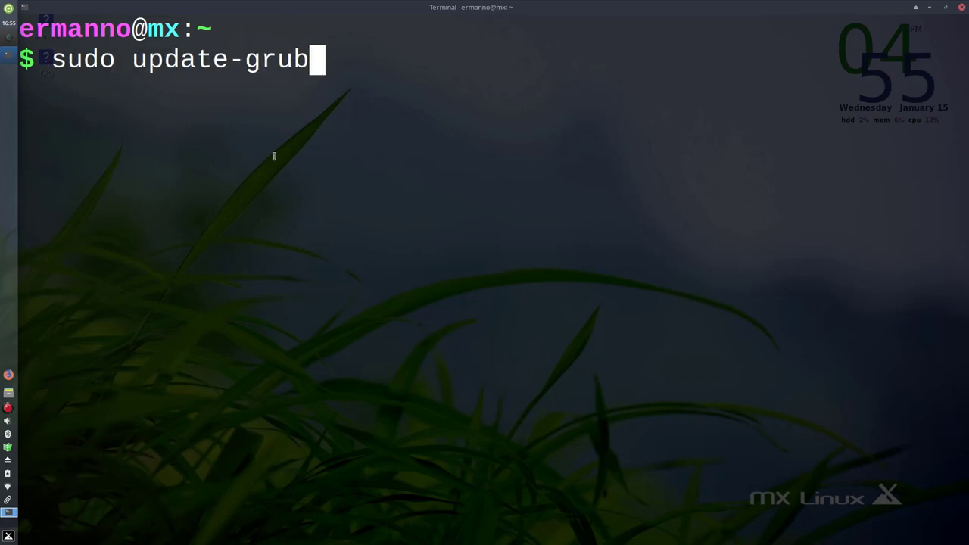
key("Return")
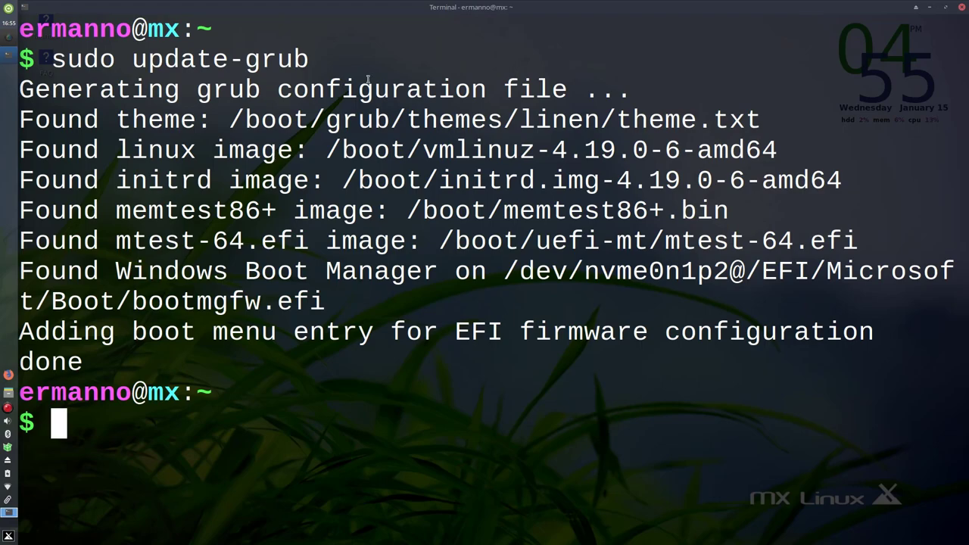
left_click(959, 9)
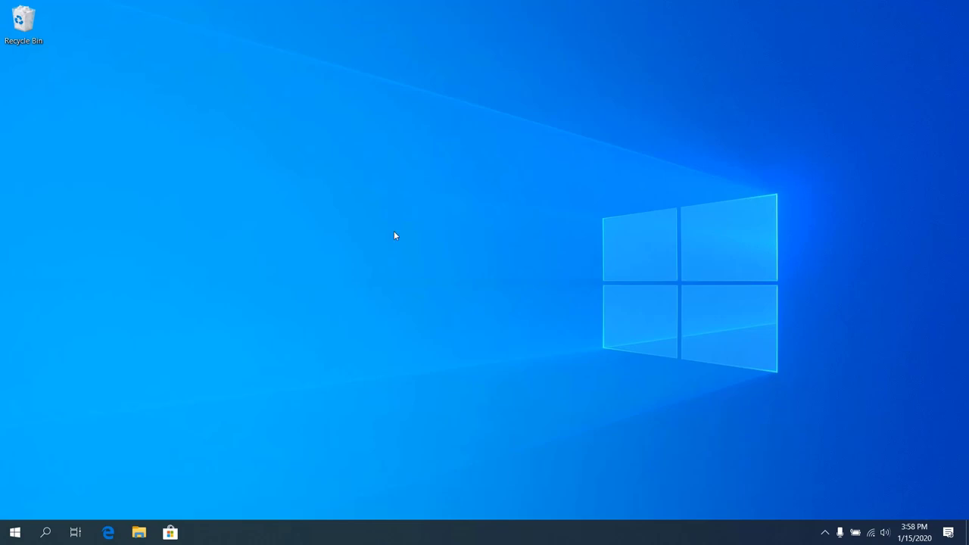
Step: In Disk Management, delete the 250.00 GB Linux partition
right_click(14, 533)
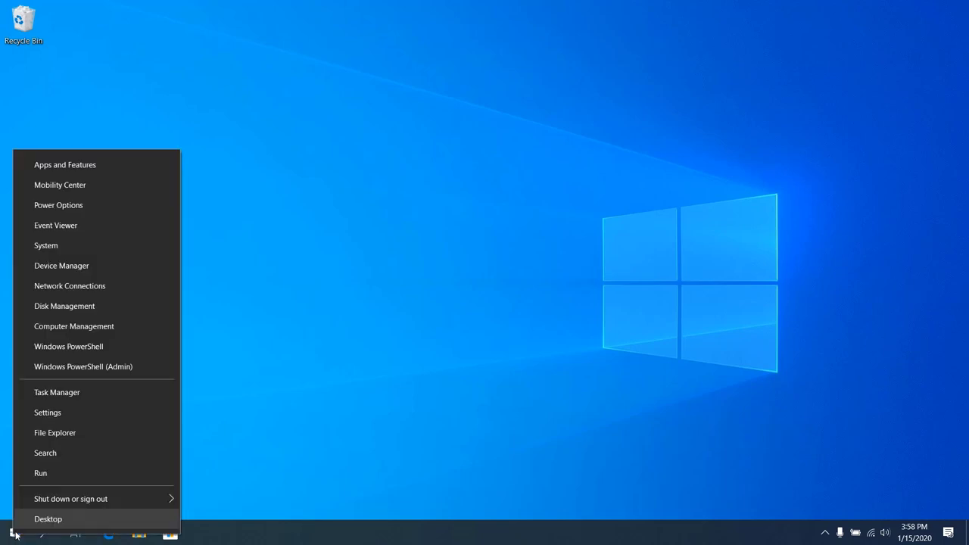
left_click(84, 309)
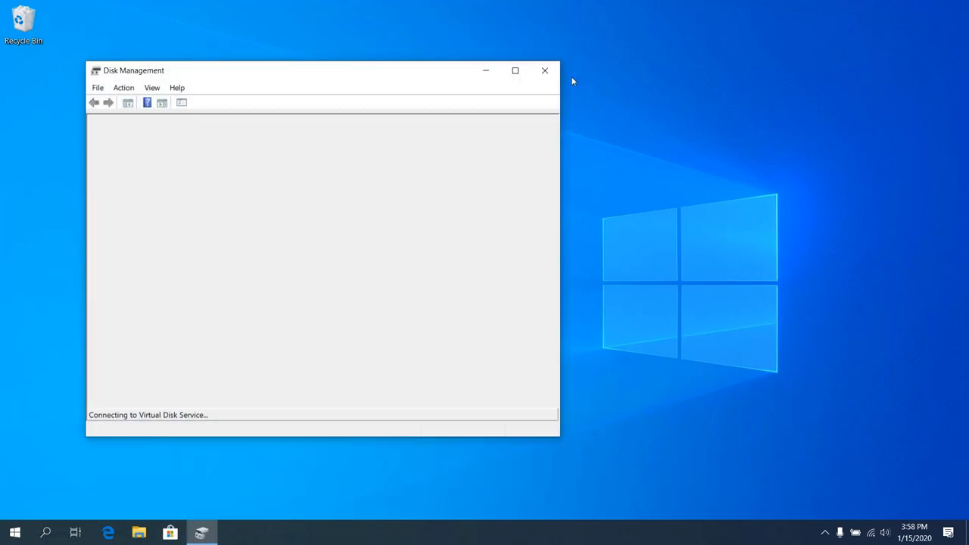
left_click(514, 70)
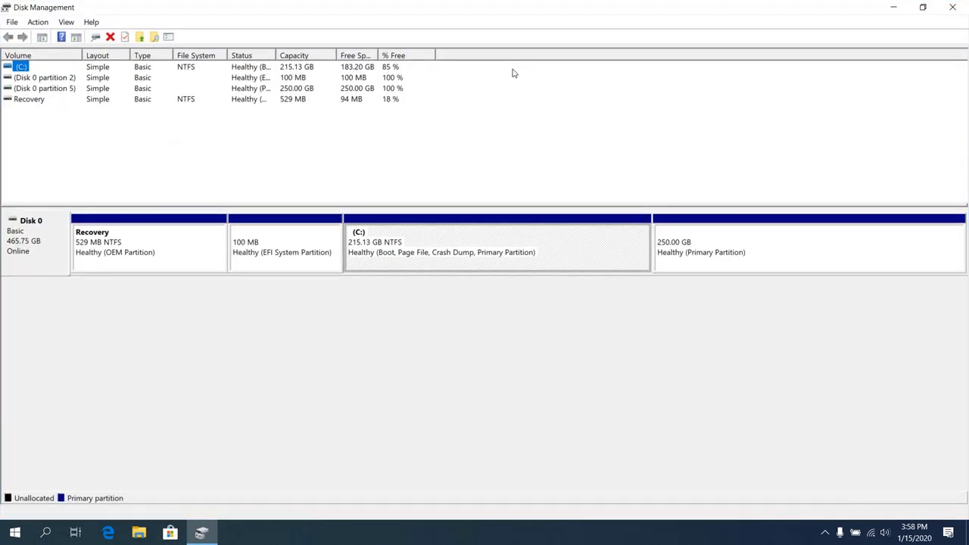
left_click(716, 265)
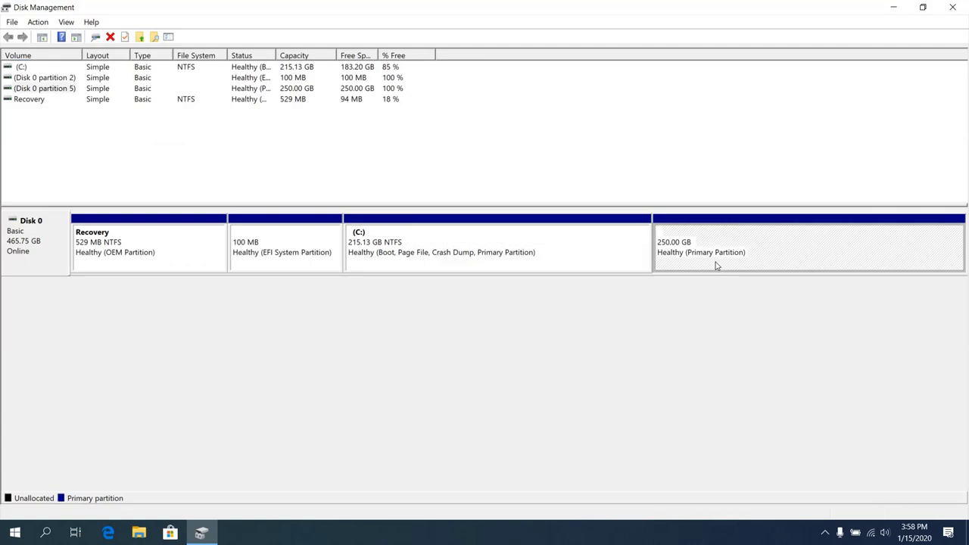
right_click(716, 265)
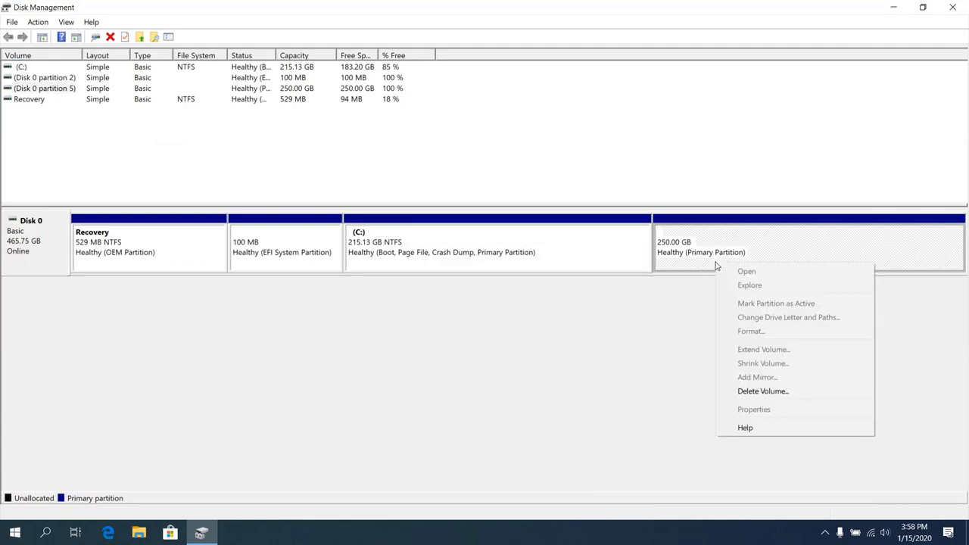
left_click(751, 392)
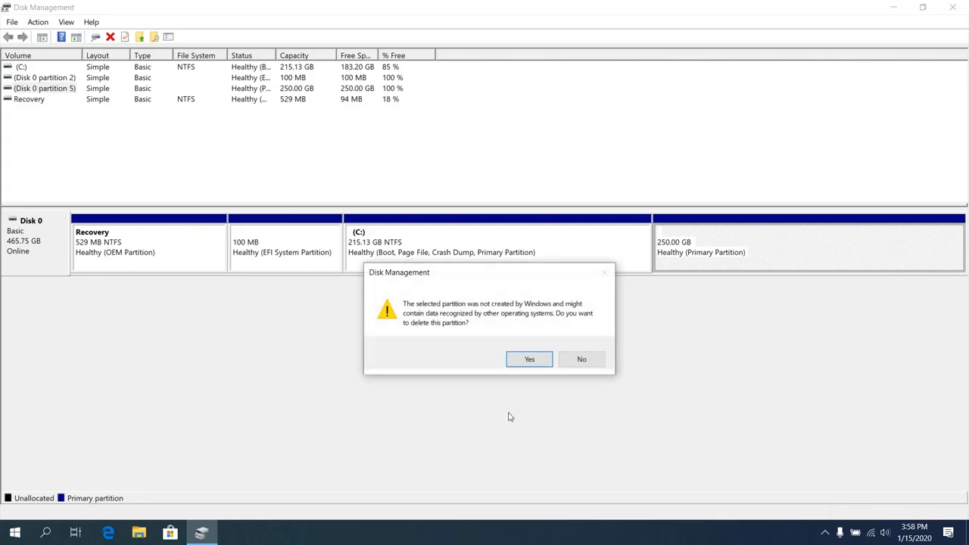
left_click(522, 361)
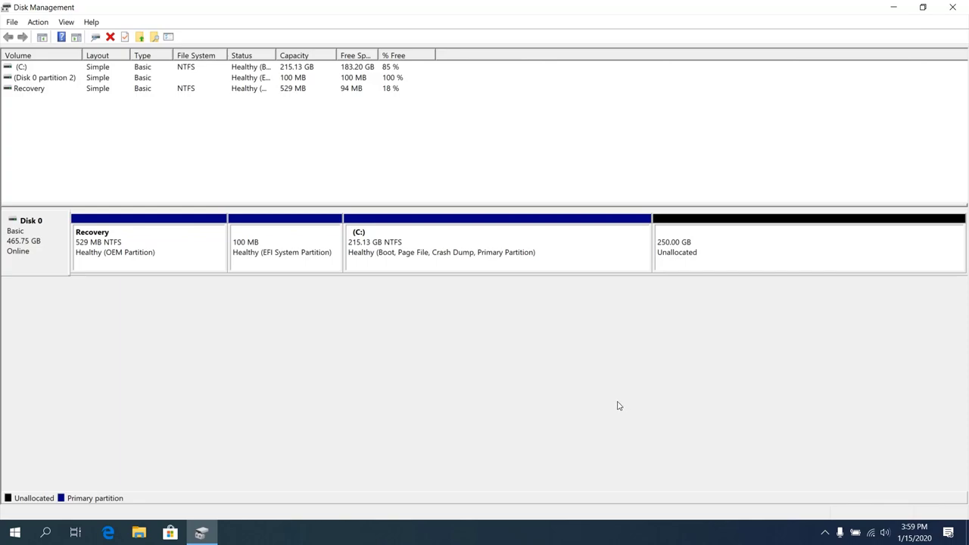
Step: Extend C: over all 256000 MB of freed space, then close Disk Management
right_click(478, 256)
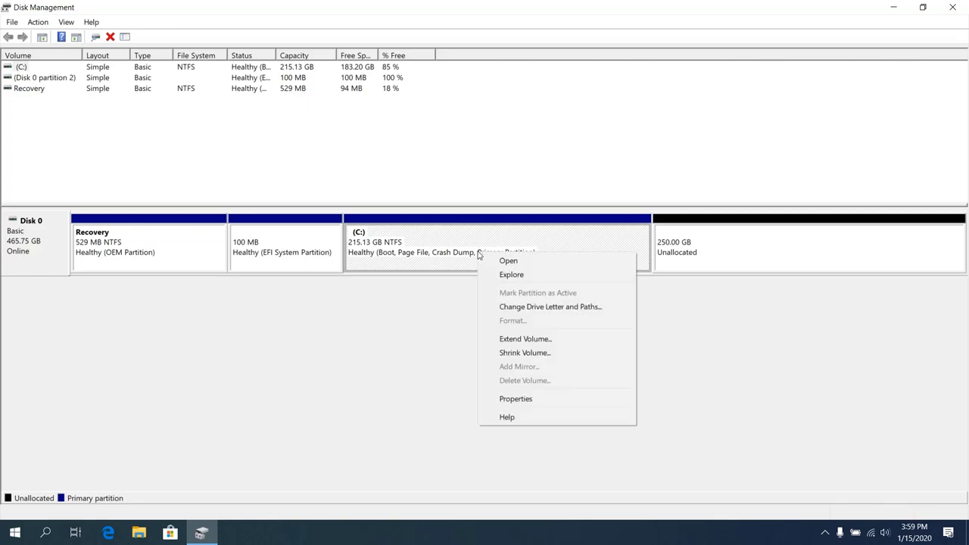
left_click(513, 342)
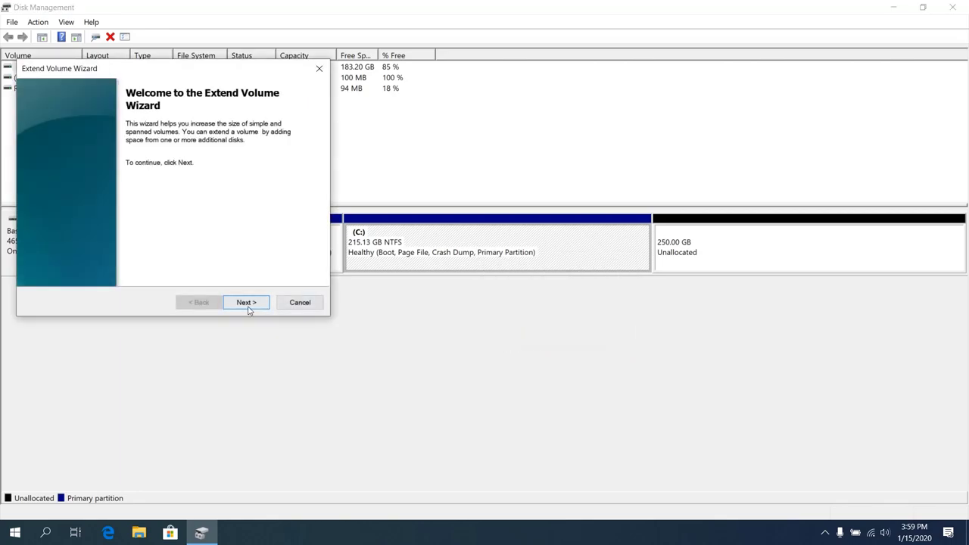
left_click(246, 305)
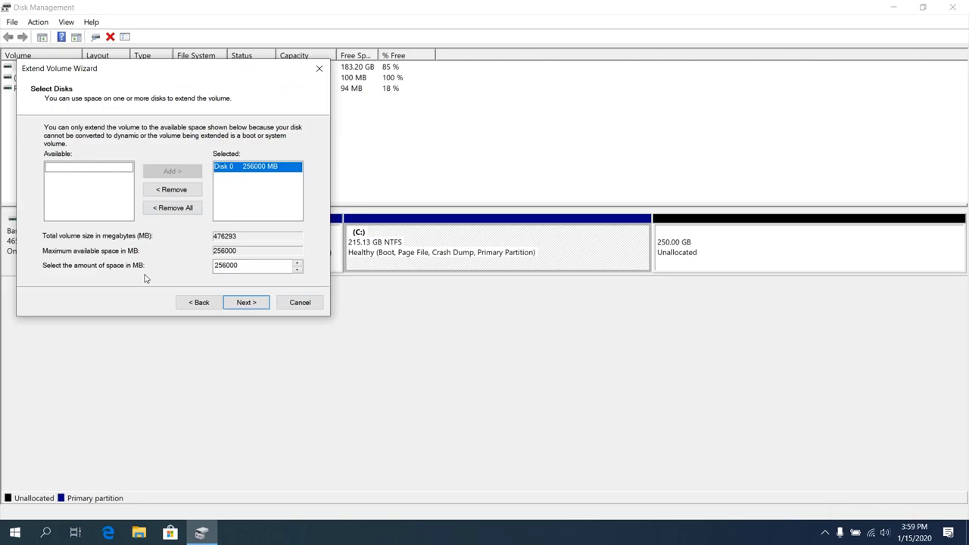
left_click(248, 306)
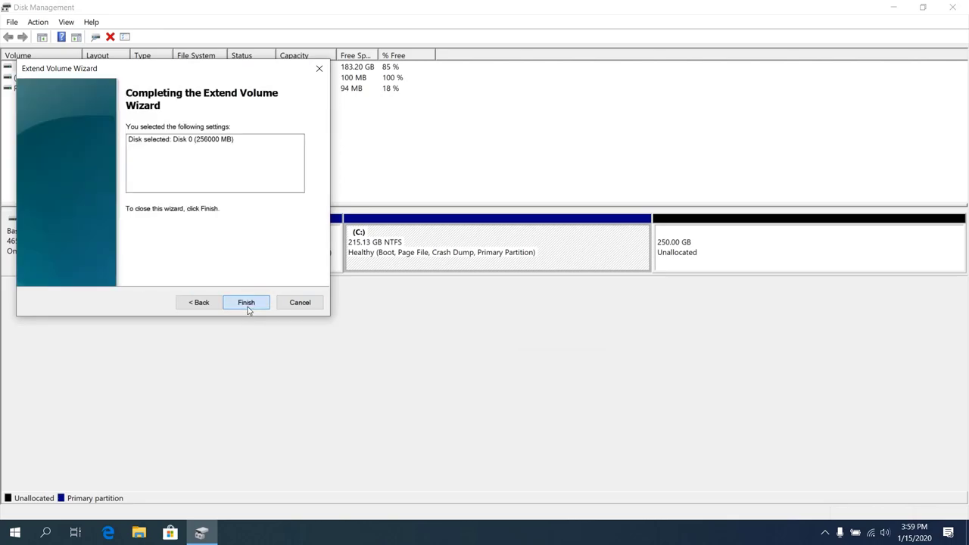
left_click(248, 307)
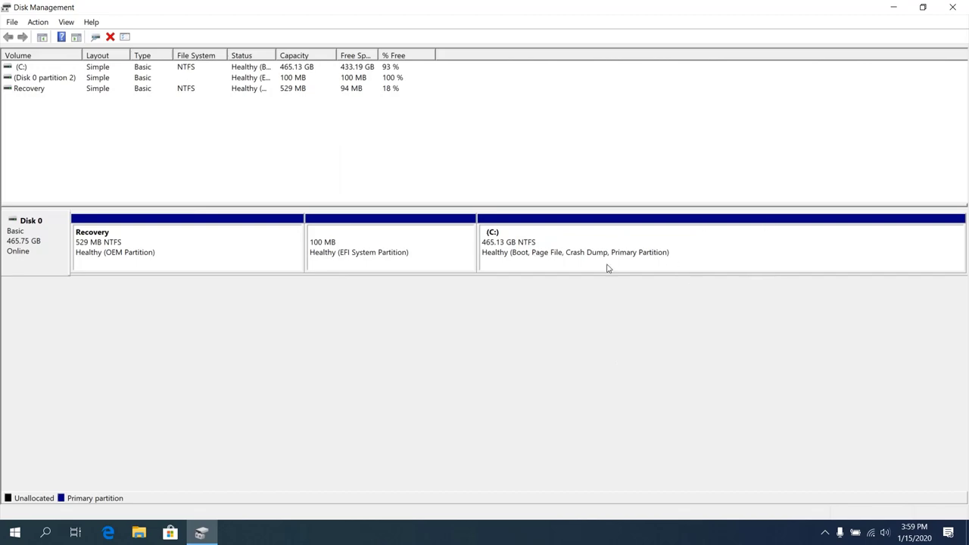
left_click(958, 11)
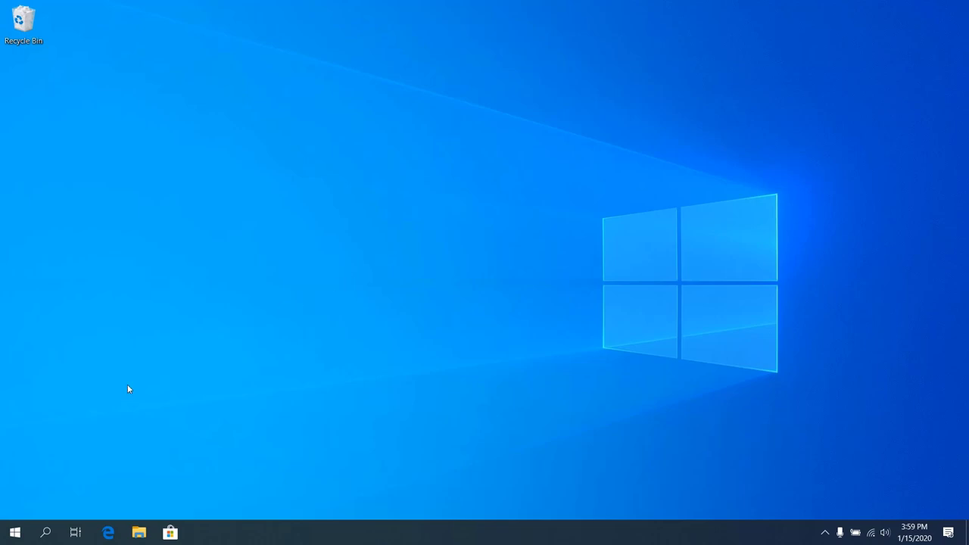
Step: Start DiskPart in an administrator PowerShell session
right_click(12, 535)
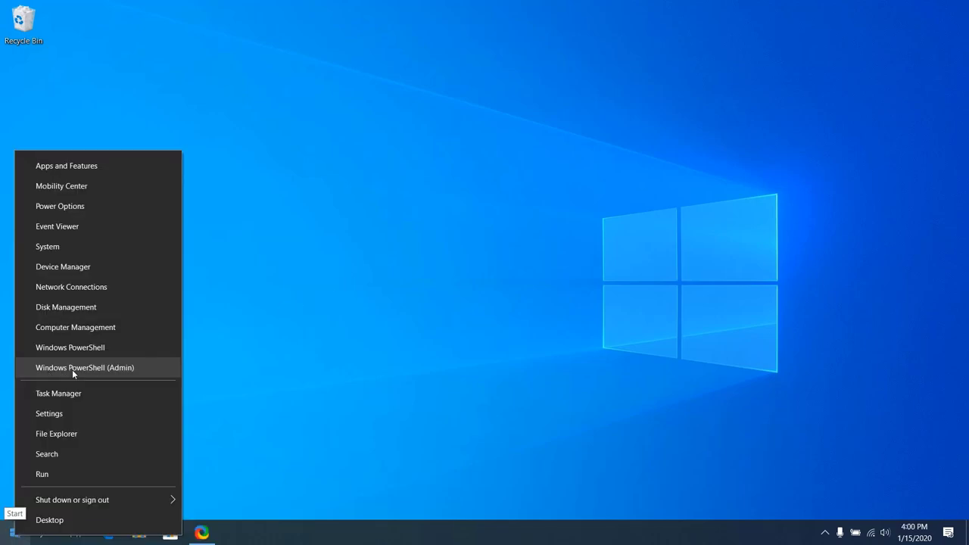
left_click(84, 368)
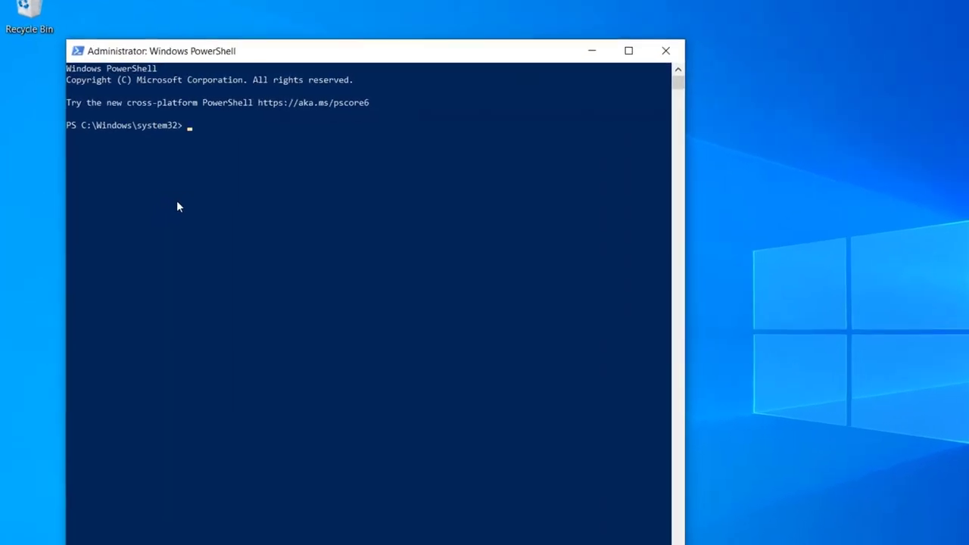
type("diskpart")
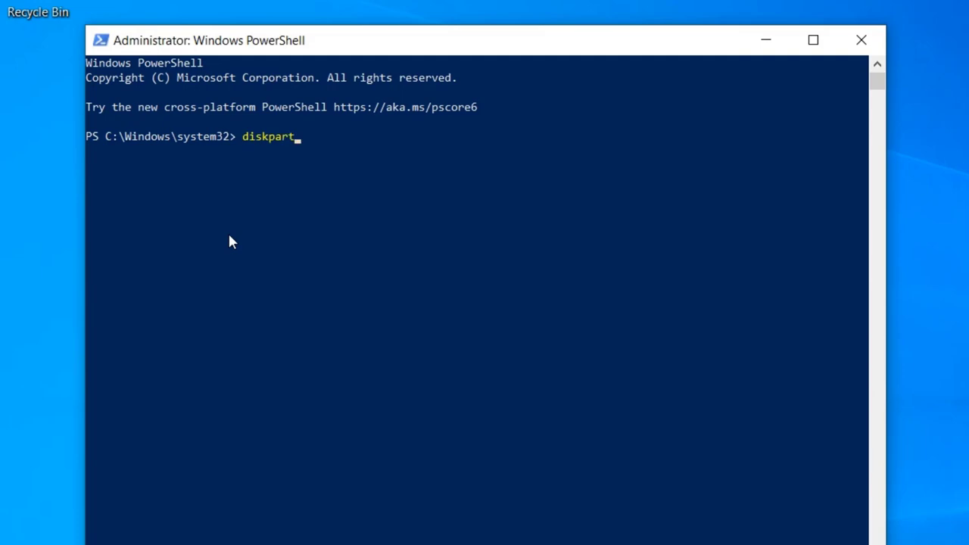
key("Return")
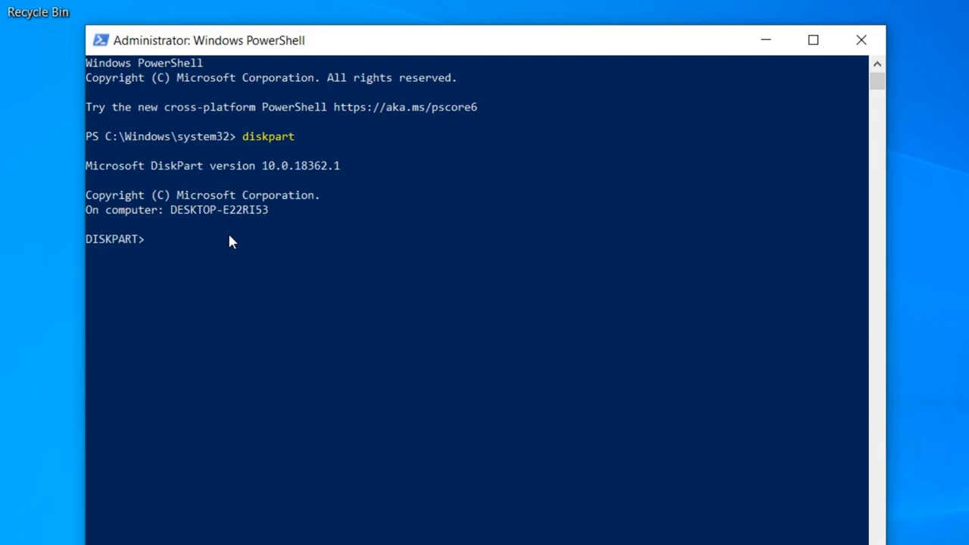
Step: List volumes, select volume 2 (FAT32 system partition) and assign it letter X
type("list volume")
key("Return")
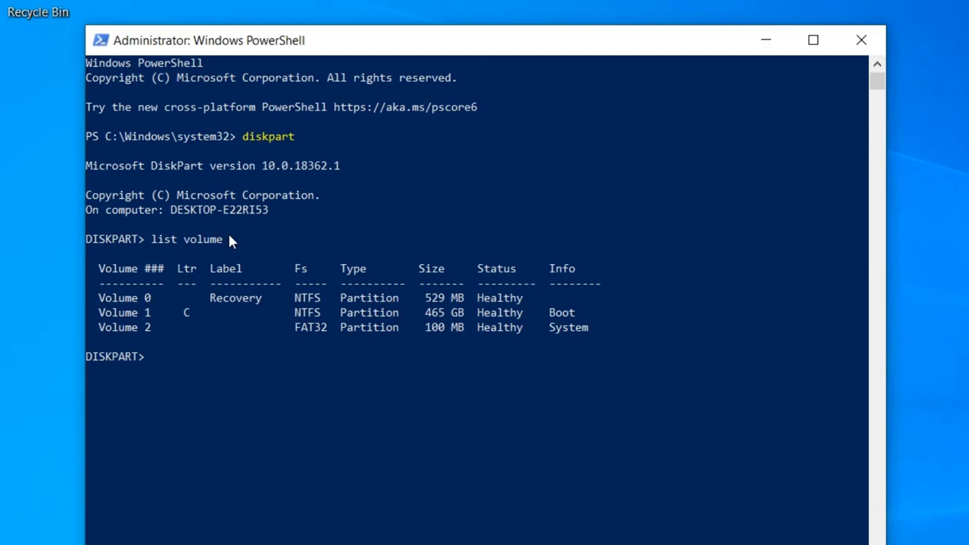
type("select vol 2")
key("Return")
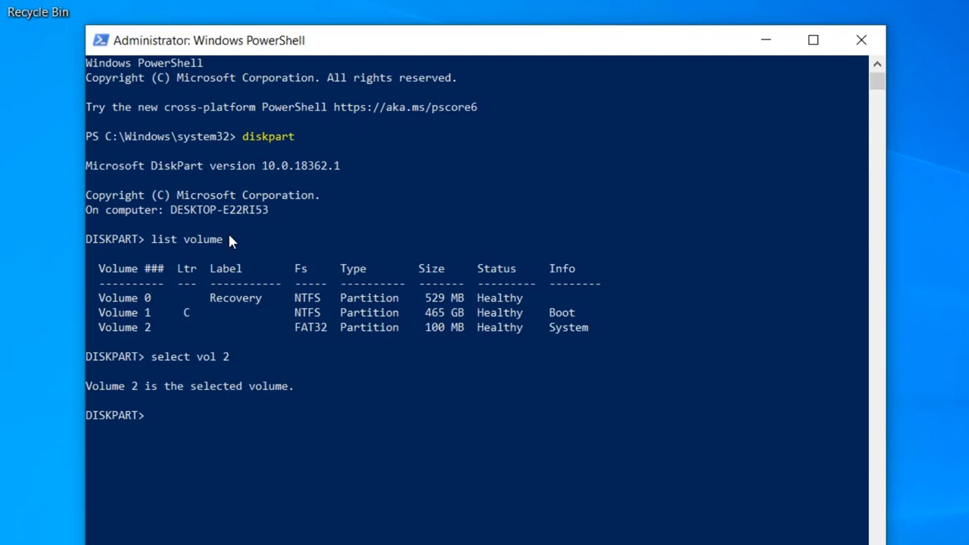
type("assign letter=")
type("x")
key("Return")
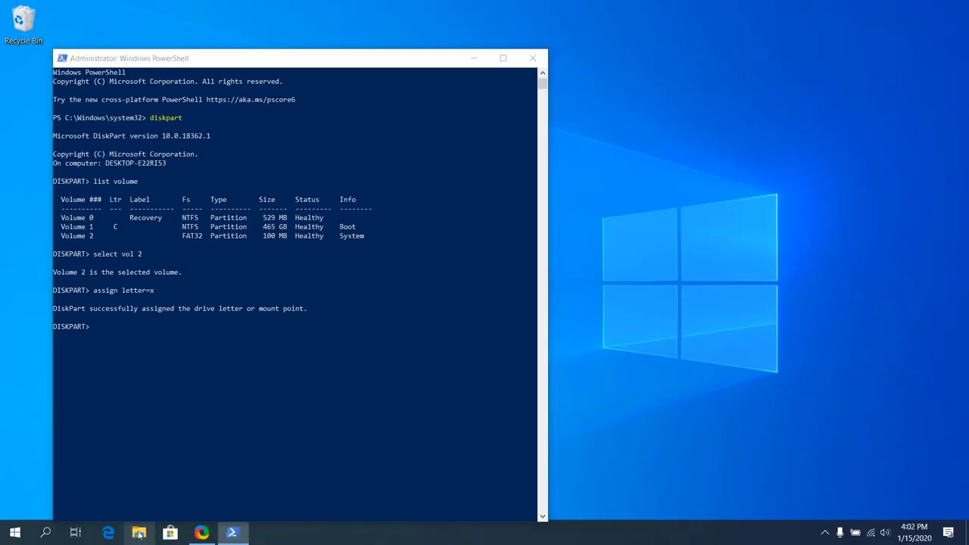
Step: Try opening Local Disk (X:) from This PC, then dismiss the access-denied message
left_click(139, 534)
left_click(168, 270)
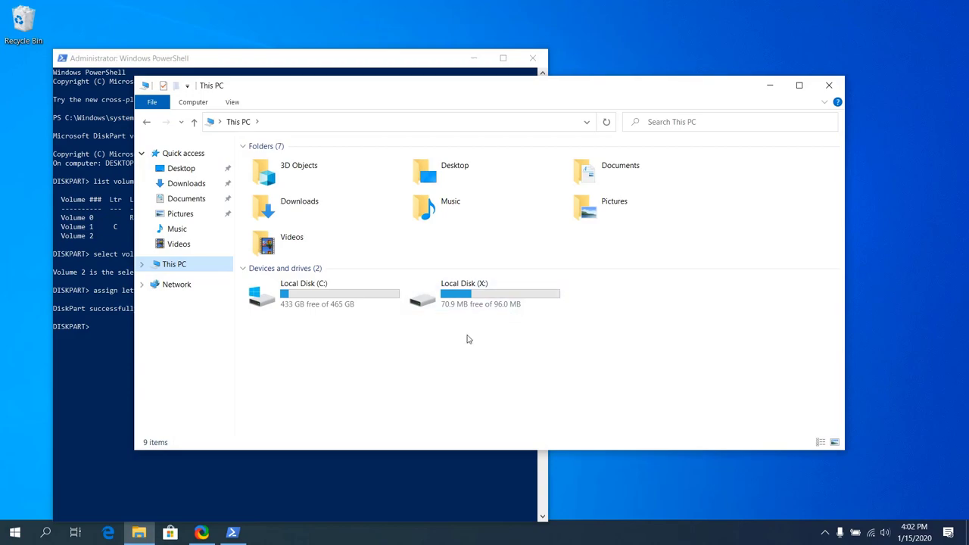
double_click(476, 305)
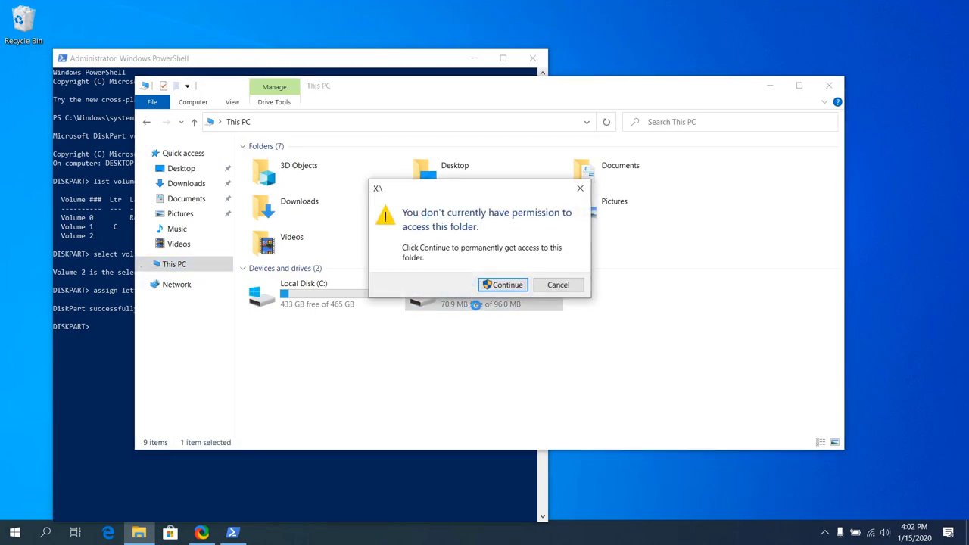
left_click(504, 284)
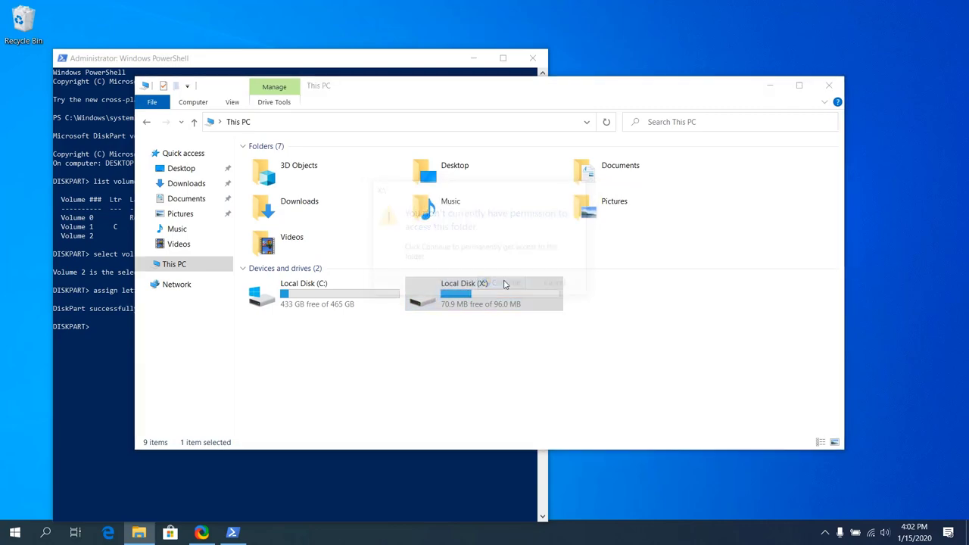
left_click(563, 289)
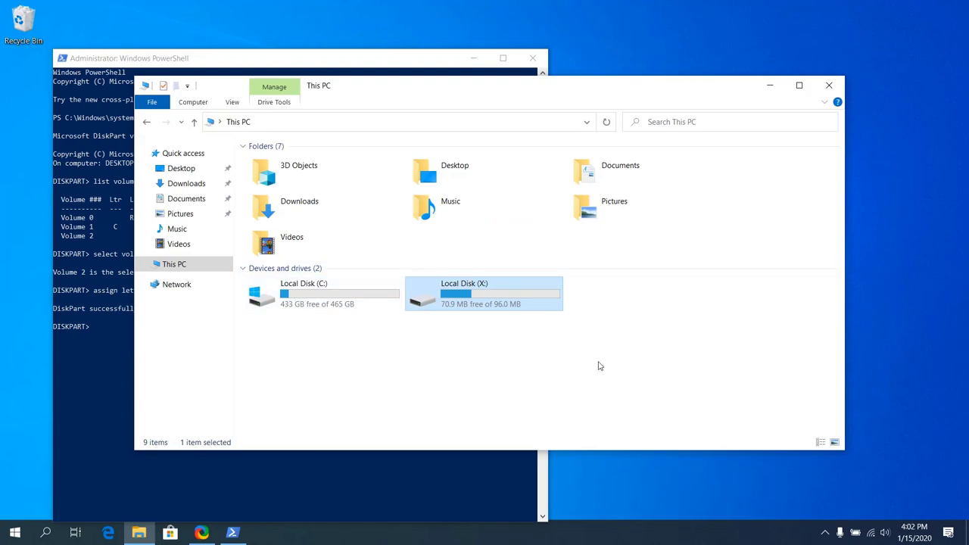
Step: Close File Explorer and open Task Manager's Create new task file browser
left_click(829, 84)
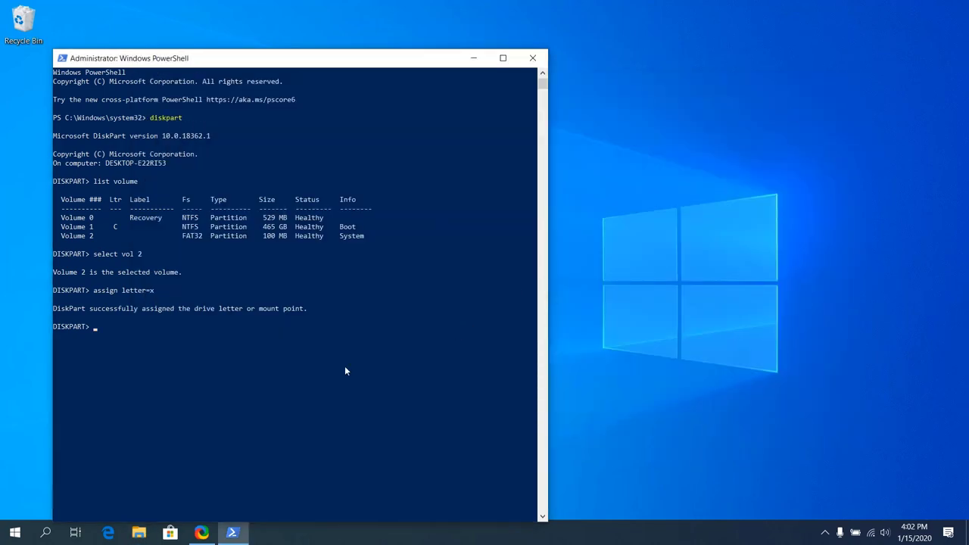
key("super")
type("task")
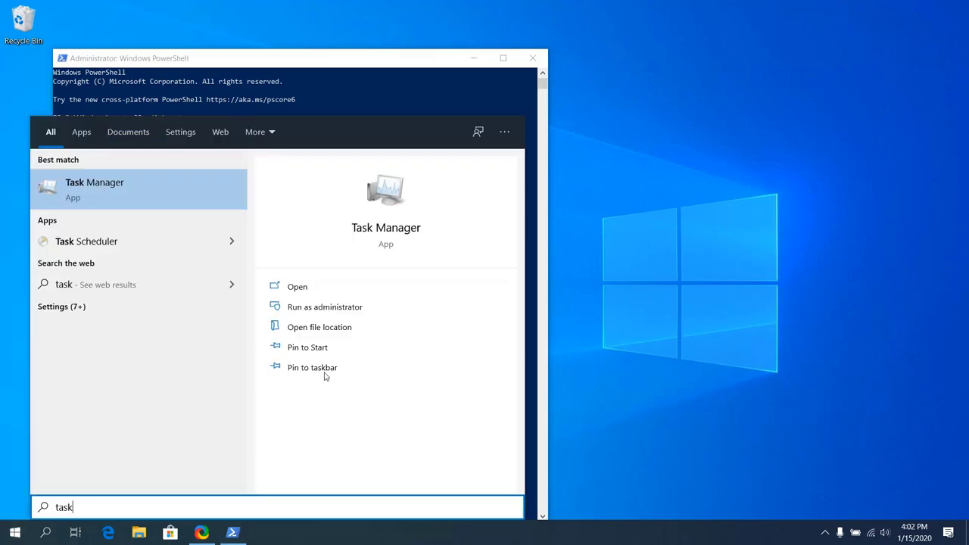
key("Return")
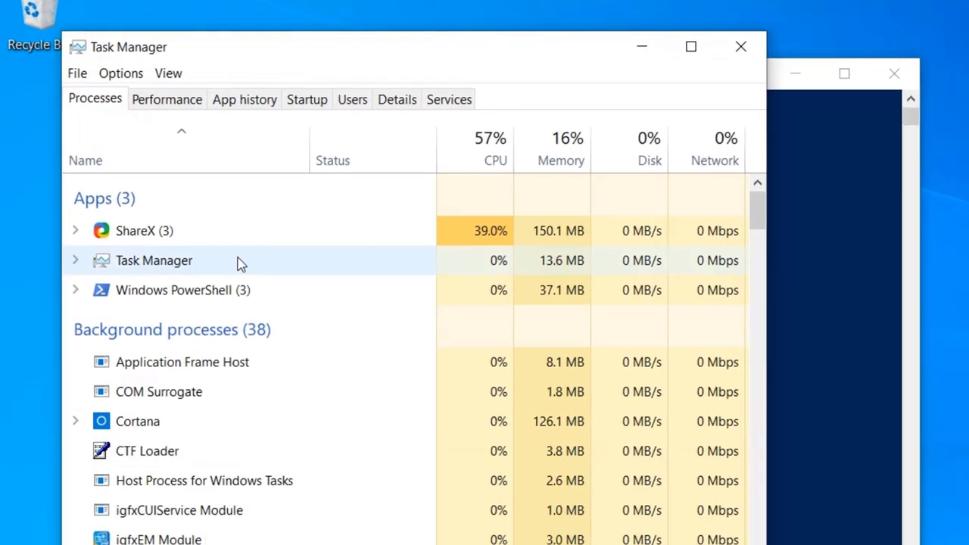
left_click(79, 75)
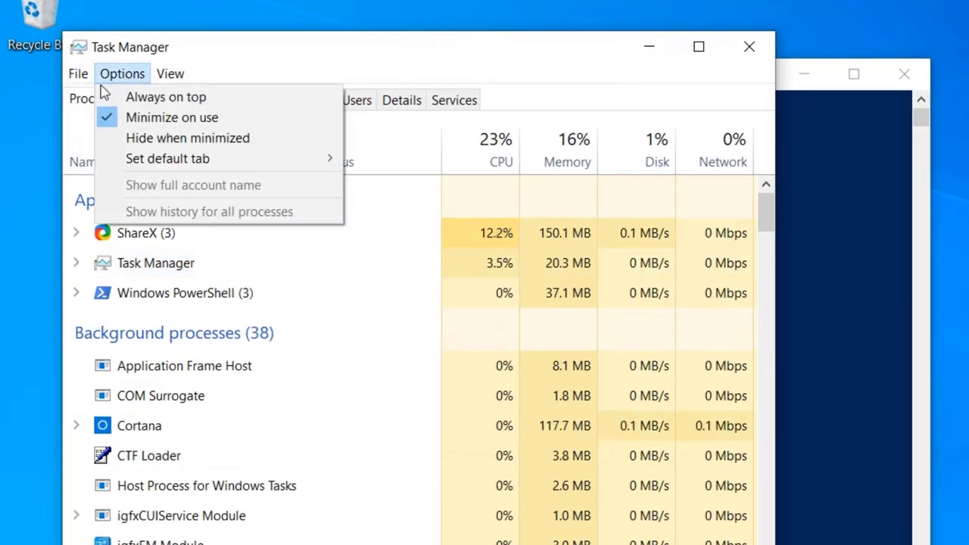
left_click(83, 99)
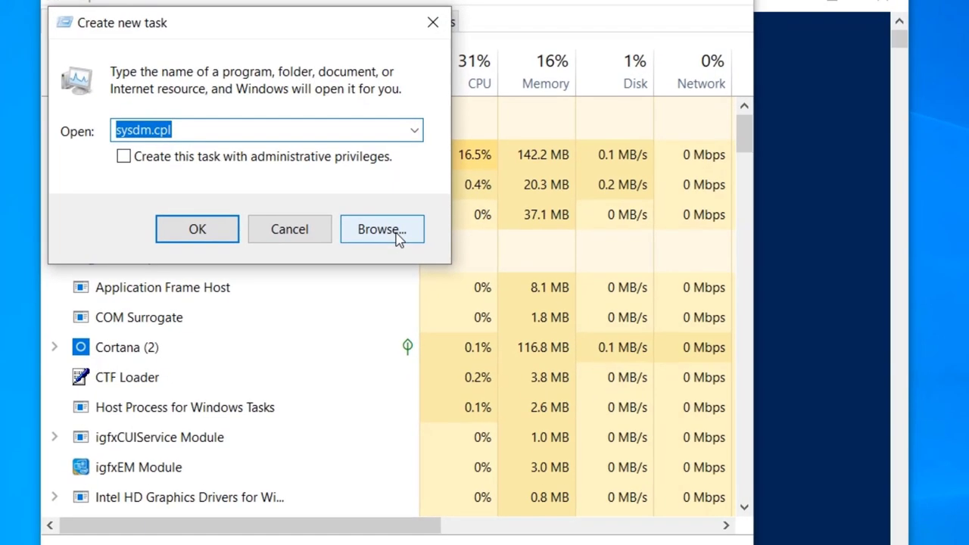
left_click(416, 313)
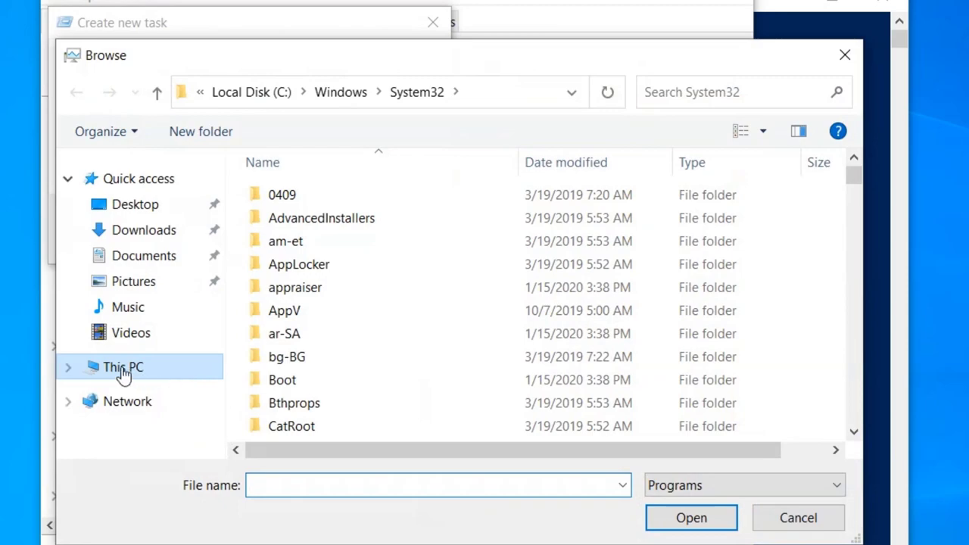
Step: Delete the MX19 folder from X:\EFI, then cancel the browser and new task dialogs
left_click(123, 371)
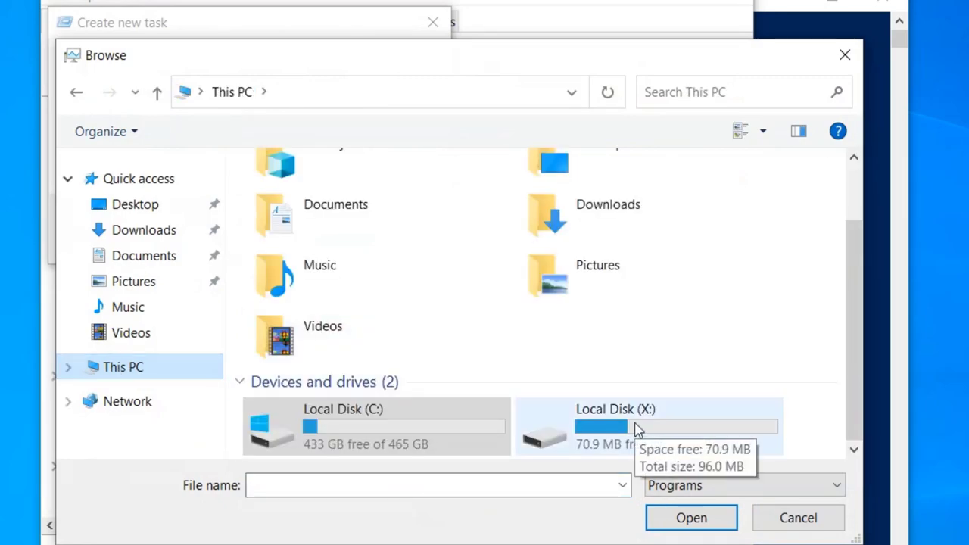
double_click(636, 428)
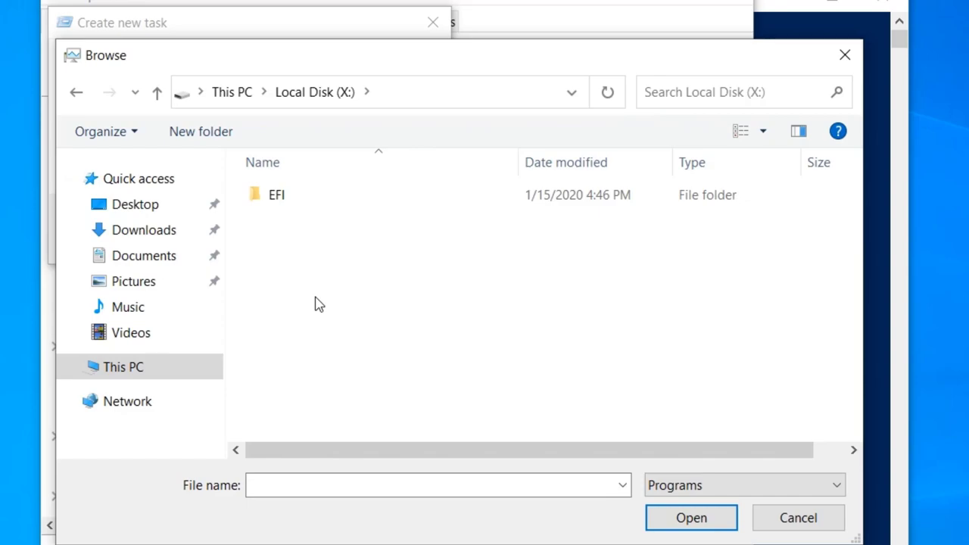
double_click(273, 196)
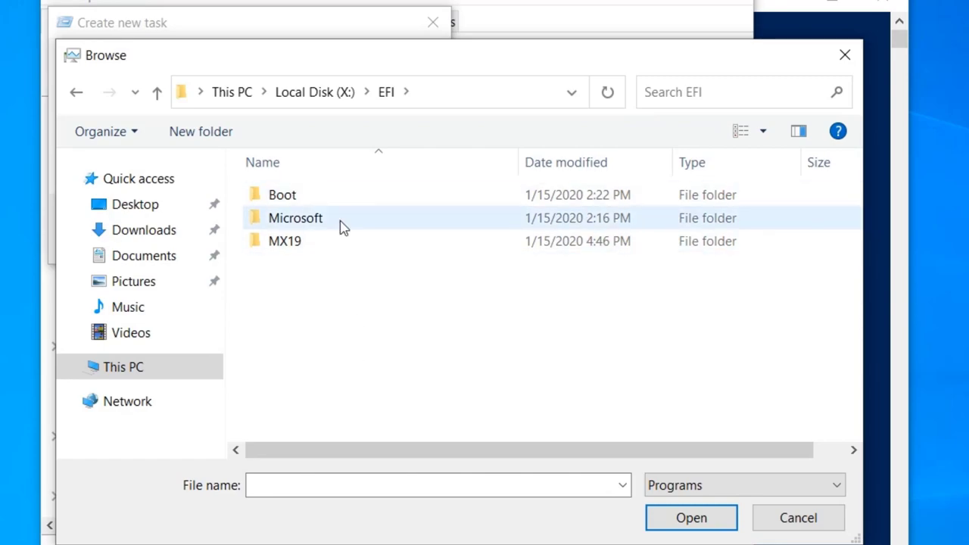
left_click(295, 252)
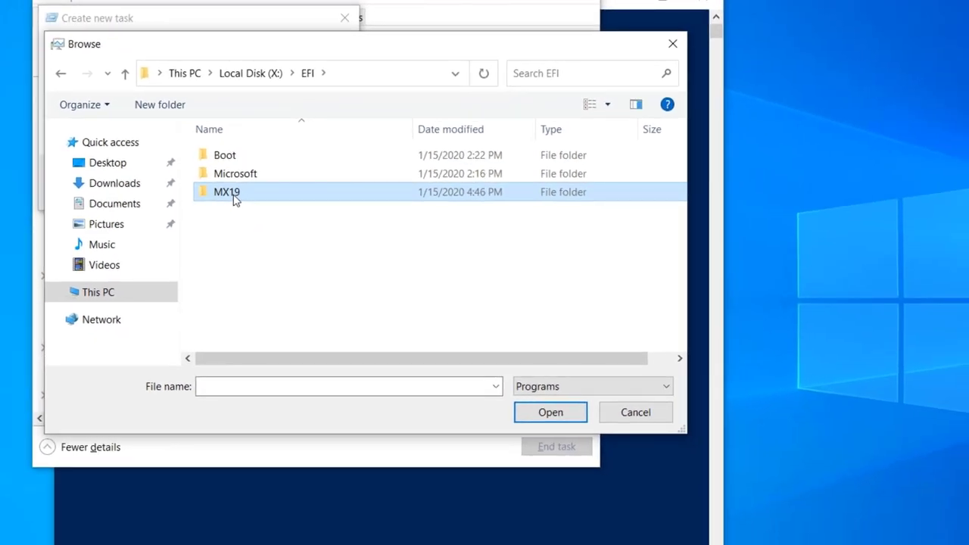
right_click(295, 250)
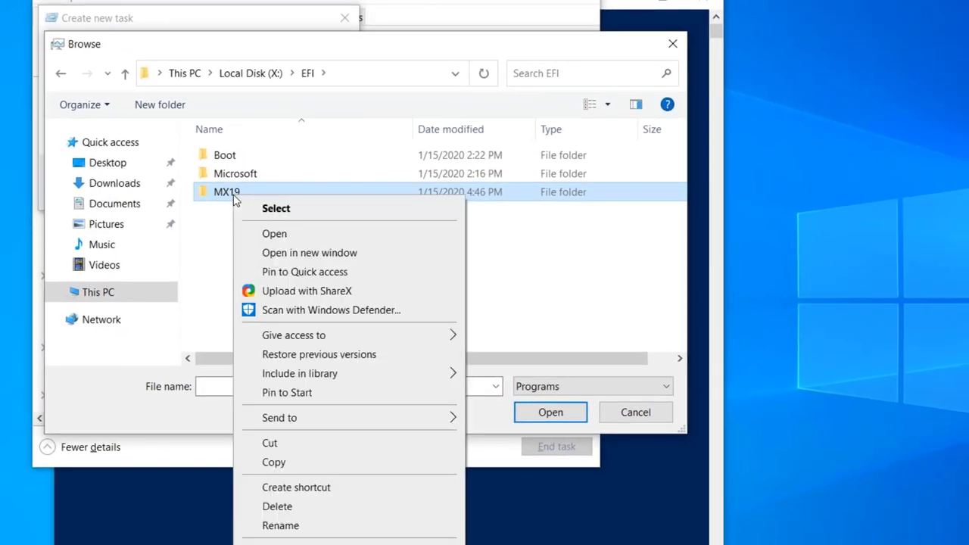
left_click(273, 509)
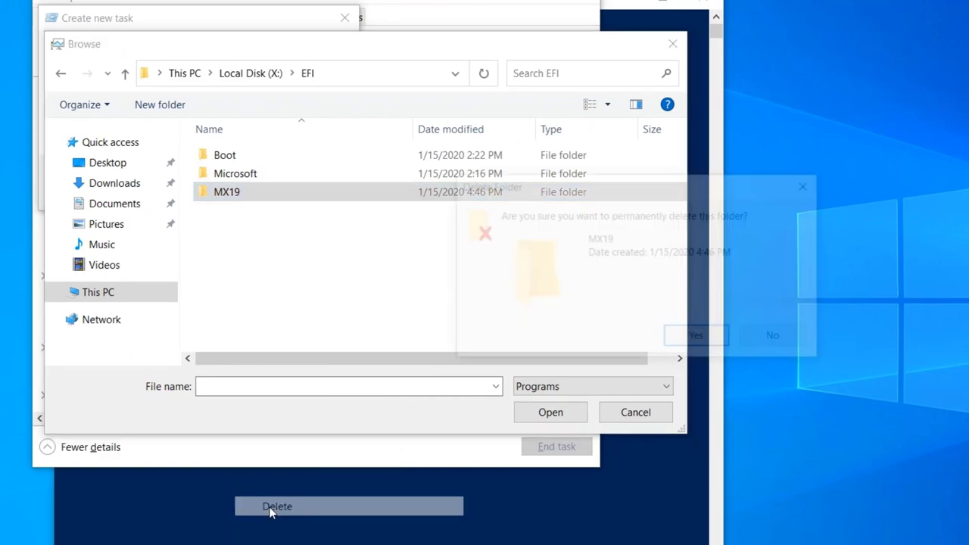
left_click(676, 340)
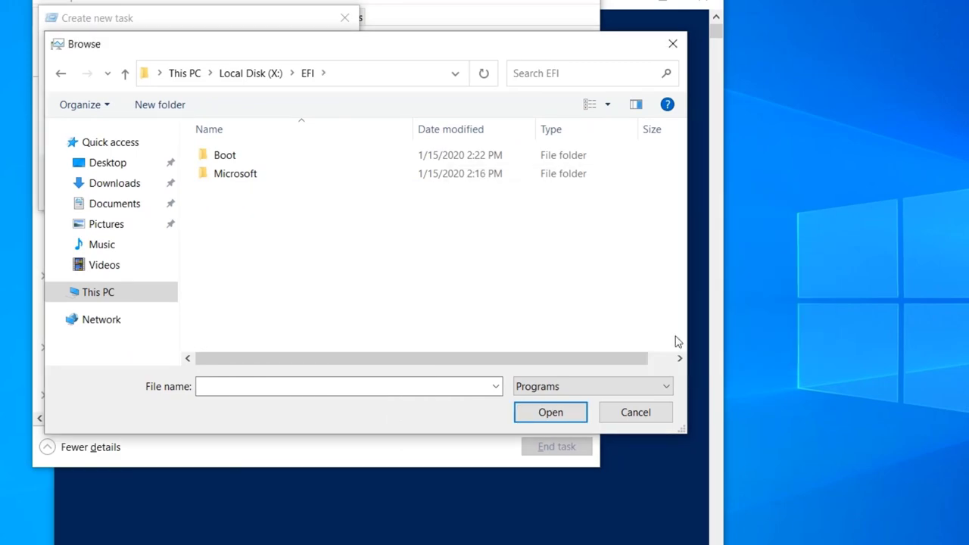
left_click(651, 417)
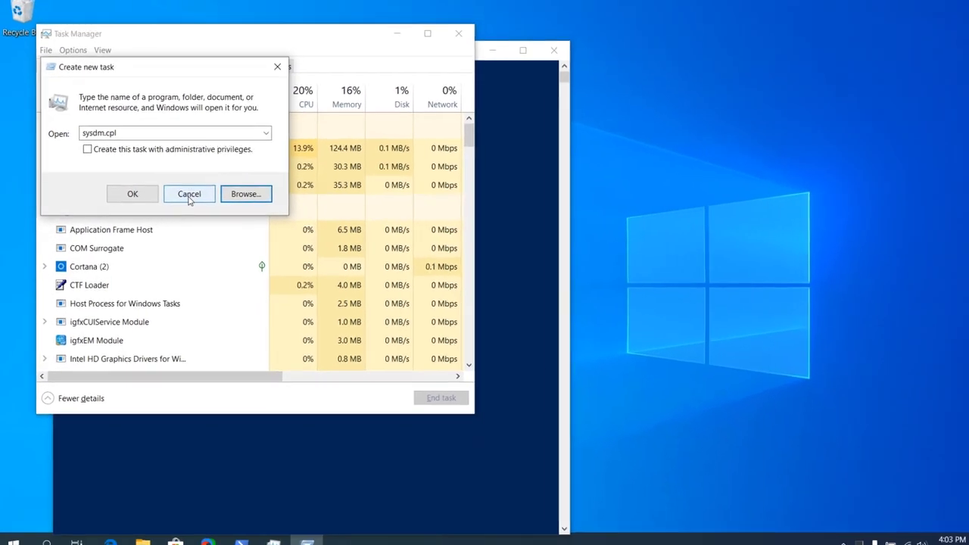
left_click(230, 182)
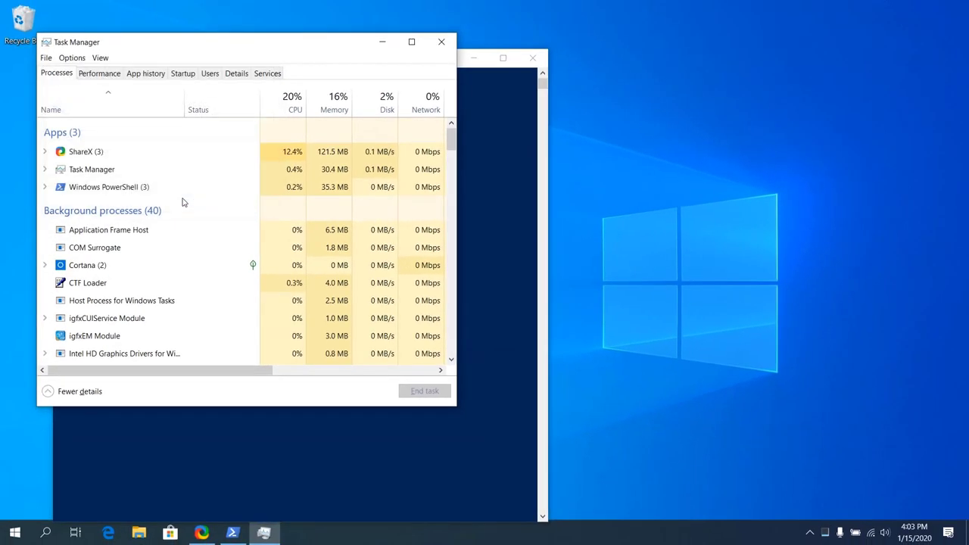
Step: Close Task Manager, run 'remove letter=x' in DiskPart, and confirm X: is gone
left_click(444, 42)
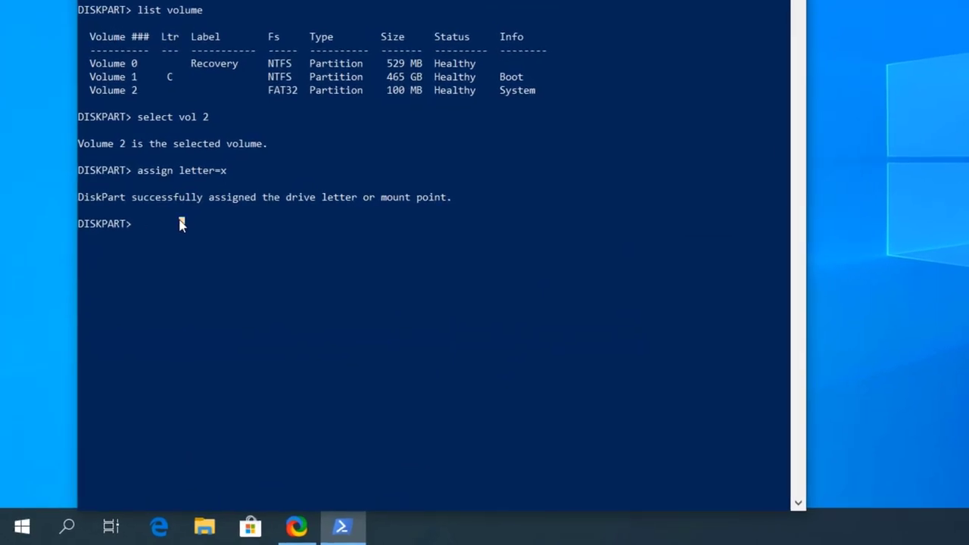
left_click(181, 224)
type("remove letter=x")
key("Return")
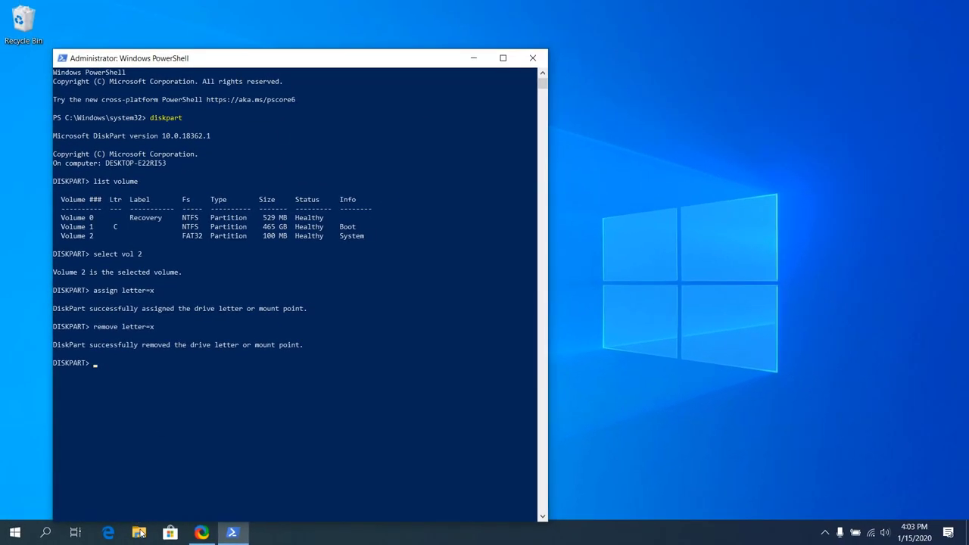
left_click(140, 533)
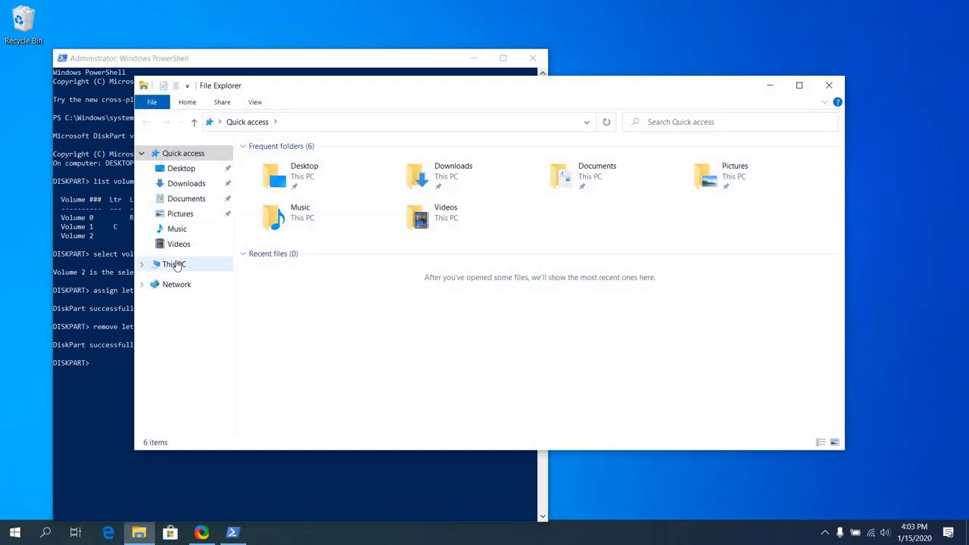
left_click(177, 264)
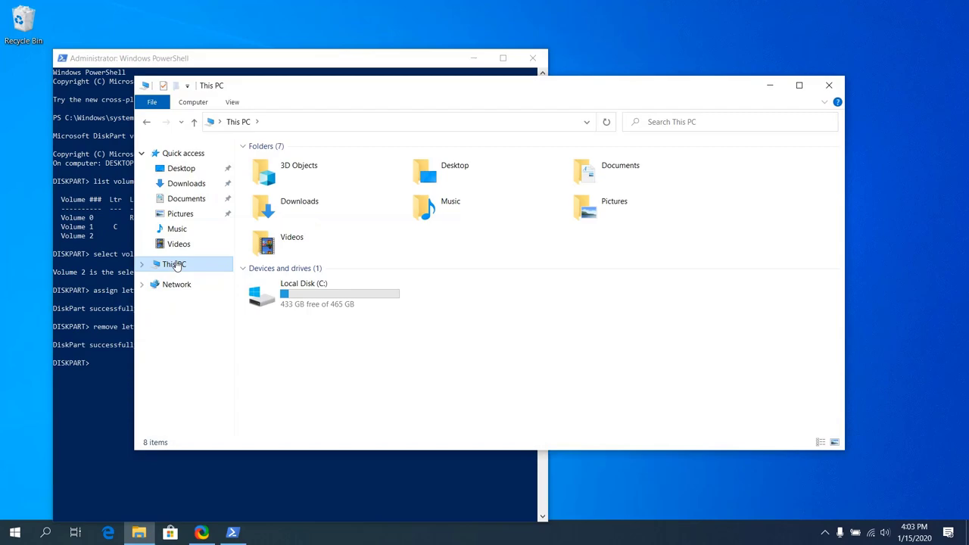
left_click(829, 85)
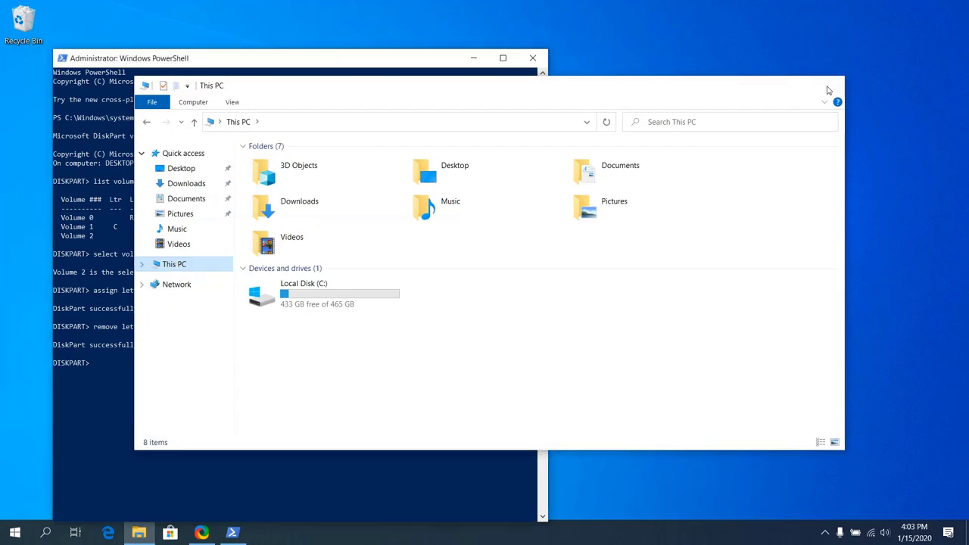
Step: Exit DiskPart and close the PowerShell window
left_click(225, 365)
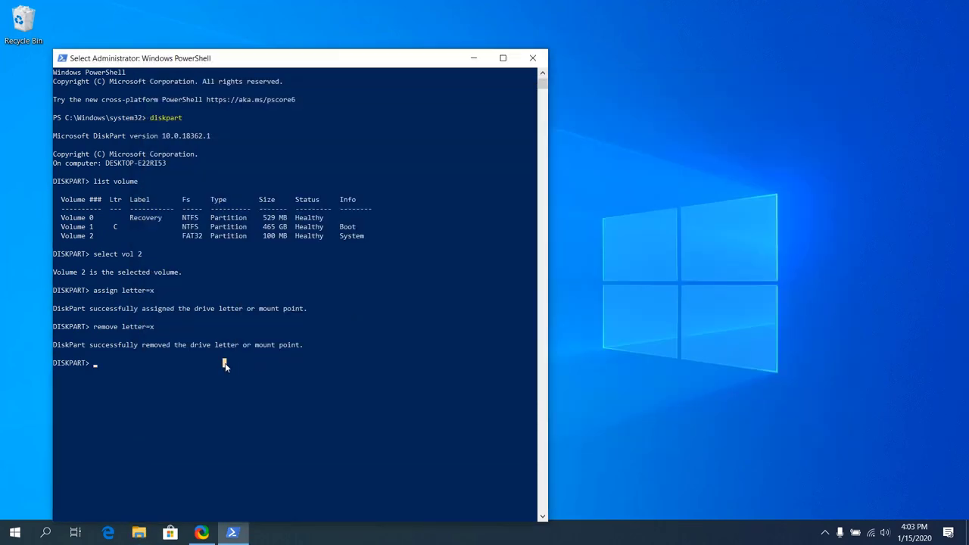
type("exit")
key("Return")
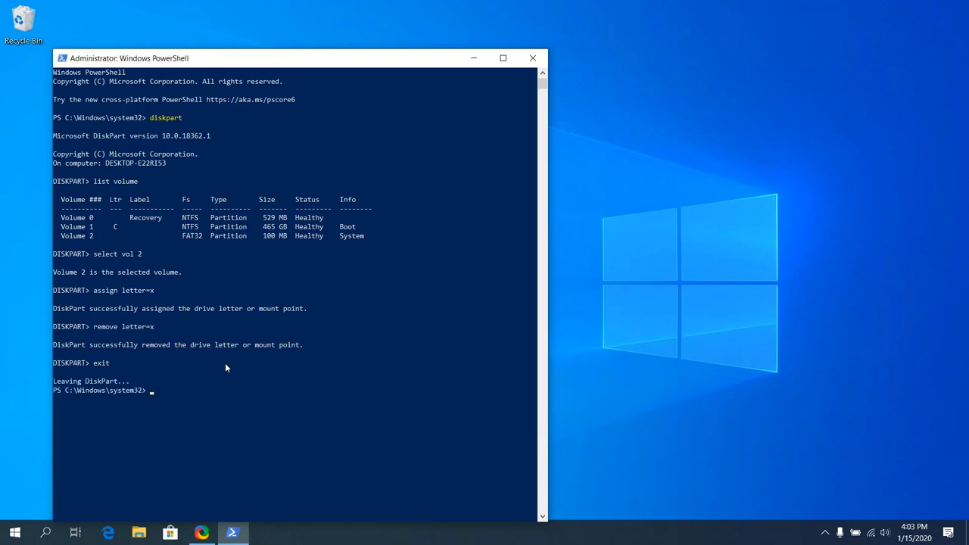
left_click(533, 58)
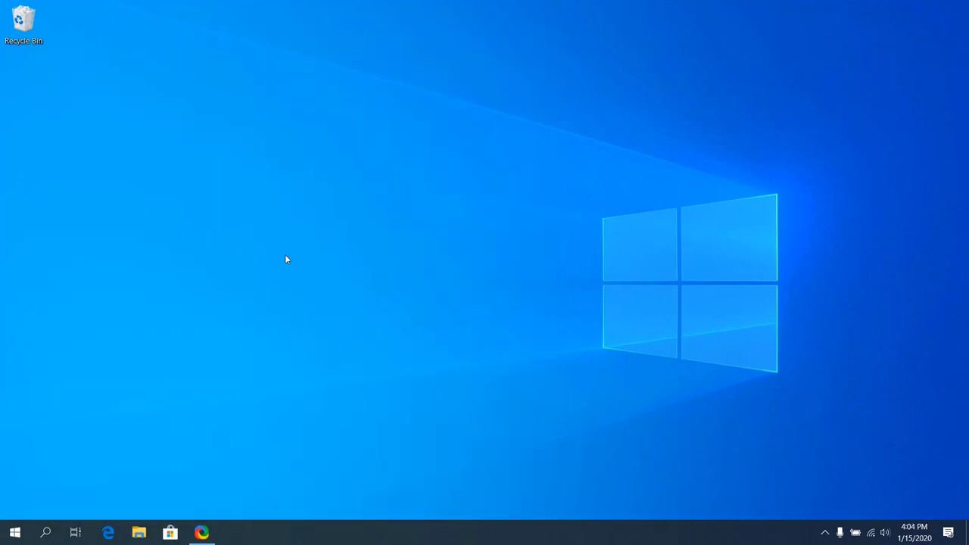